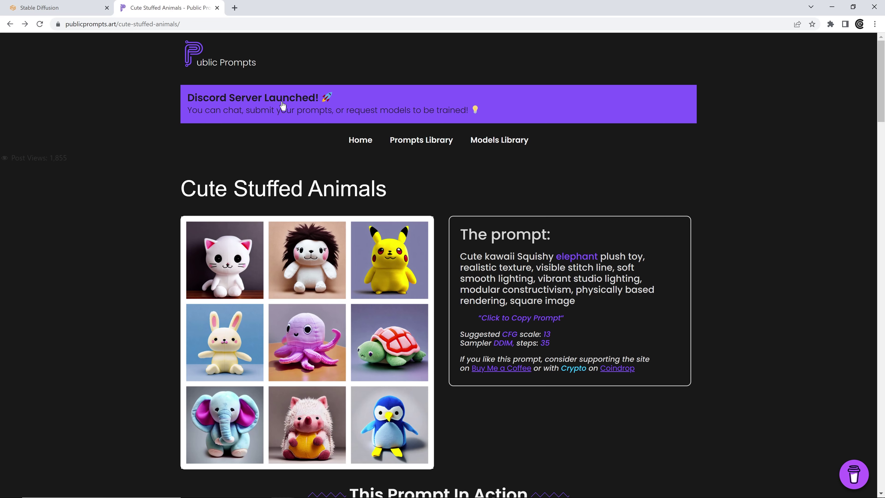
- Copy the Cute Stuffed Animals elephant plush toy prompt and return to the Stable Diffusion tab
{"action": "scroll", "coordinate": [282, 133], "scroll_direction": "down", "scroll_amount": 3}
{"action": "scroll", "coordinate": [296, 139], "scroll_direction": "down", "scroll_amount": 2}
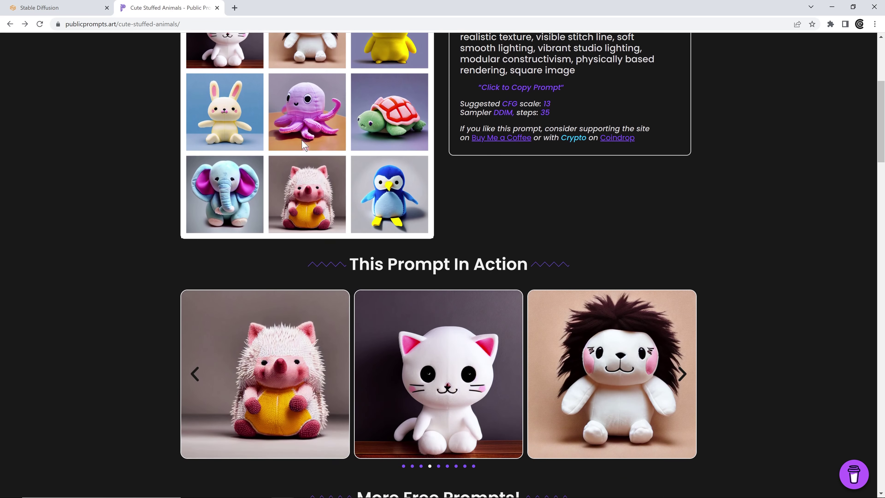
{"action": "scroll", "coordinate": [315, 145], "scroll_direction": "down", "scroll_amount": 4}
{"action": "scroll", "coordinate": [315, 146], "scroll_direction": "down", "scroll_amount": 3}
{"action": "scroll", "coordinate": [316, 146], "scroll_direction": "down", "scroll_amount": 3}
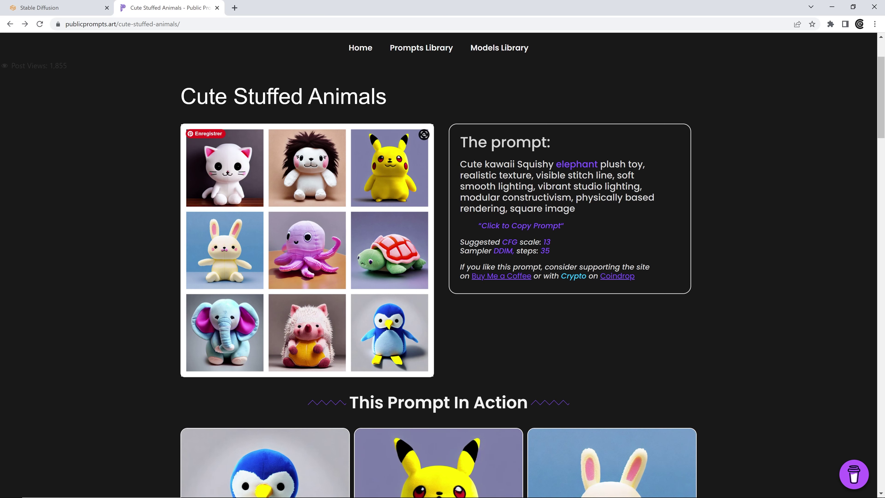
{"action": "left_click_drag", "start_coordinate": [460, 161], "coordinate": [509, 242]}
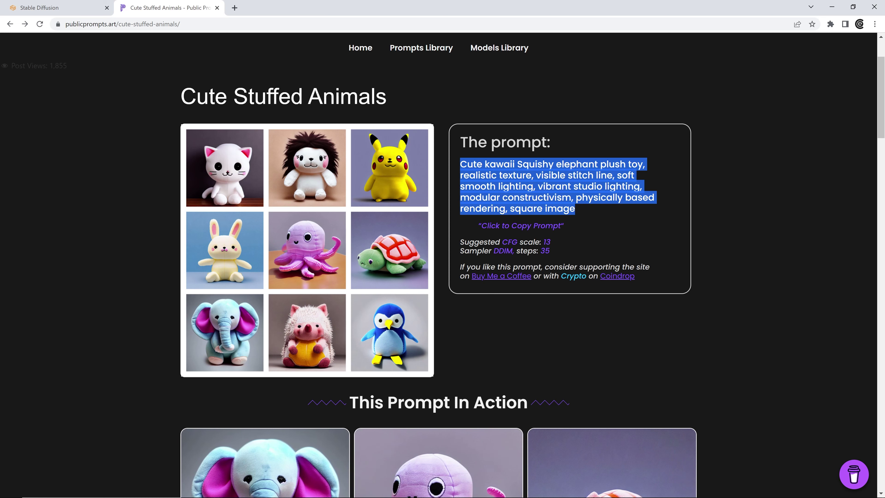
{"action": "left_click", "coordinate": [82, 10]}
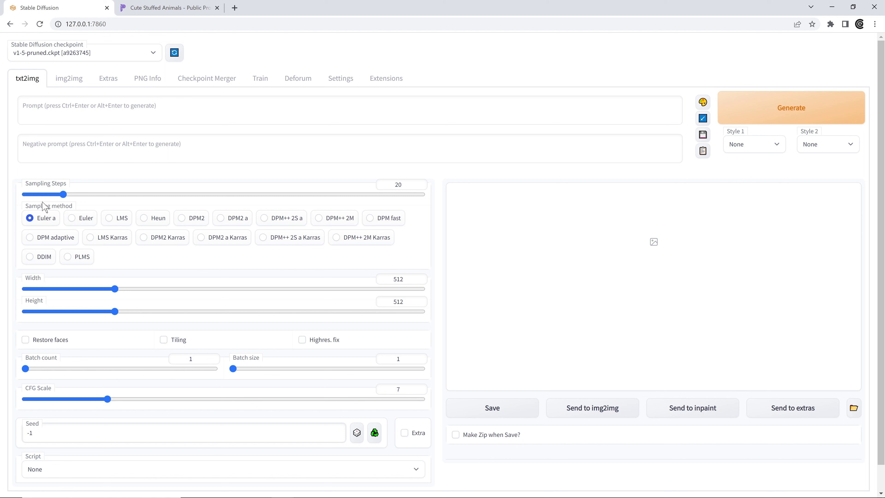
- Paste the elephant plush toy prompt into the txt2img prompt box (33/75 tokens)
{"action": "right_click", "coordinate": [55, 112]}
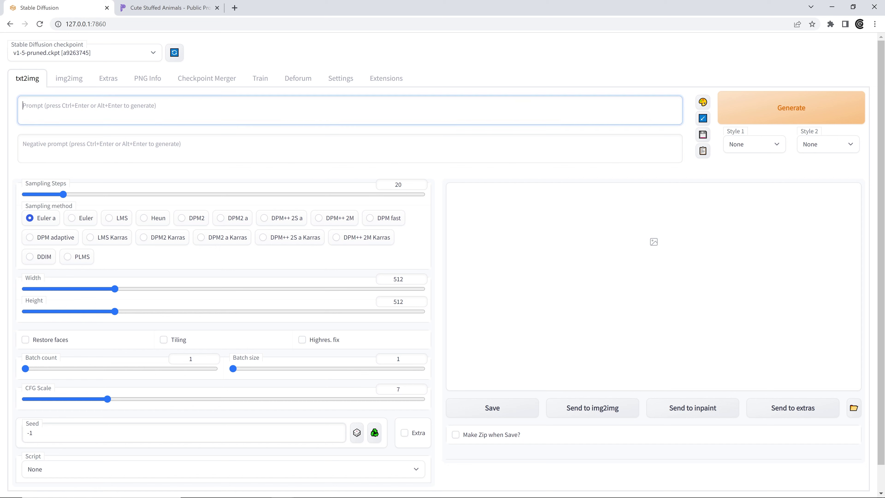
{"action": "left_click", "coordinate": [79, 181]}
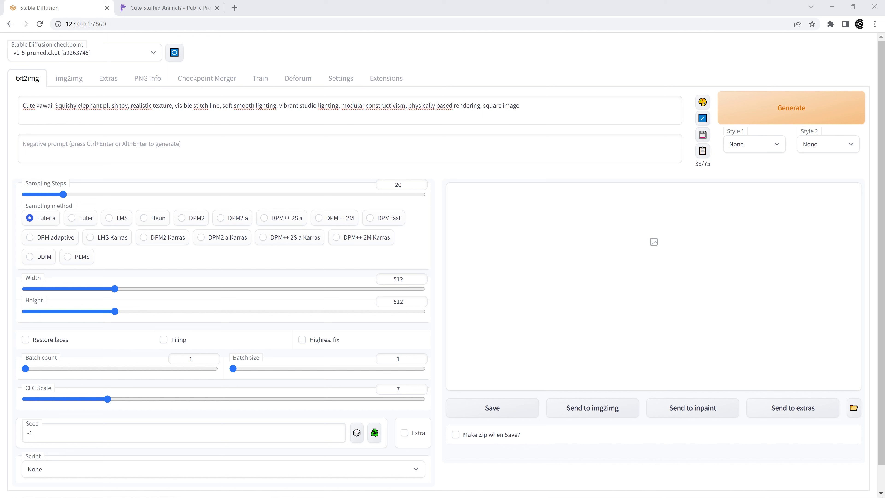
{"action": "left_click_drag", "start_coordinate": [317, 105], "coordinate": [56, 105]}
{"action": "left_click", "coordinate": [316, 106]}
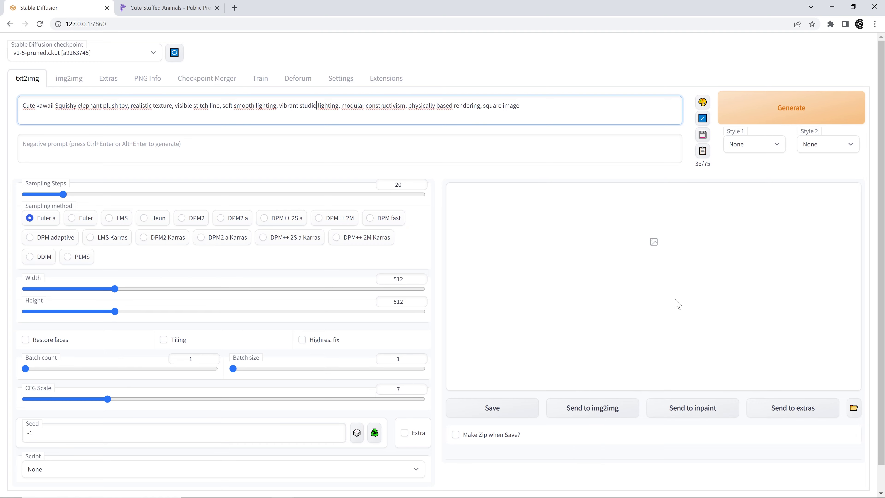
- Look through the web UI Settings page, then go back to txt2img
{"action": "left_click", "coordinate": [345, 79]}
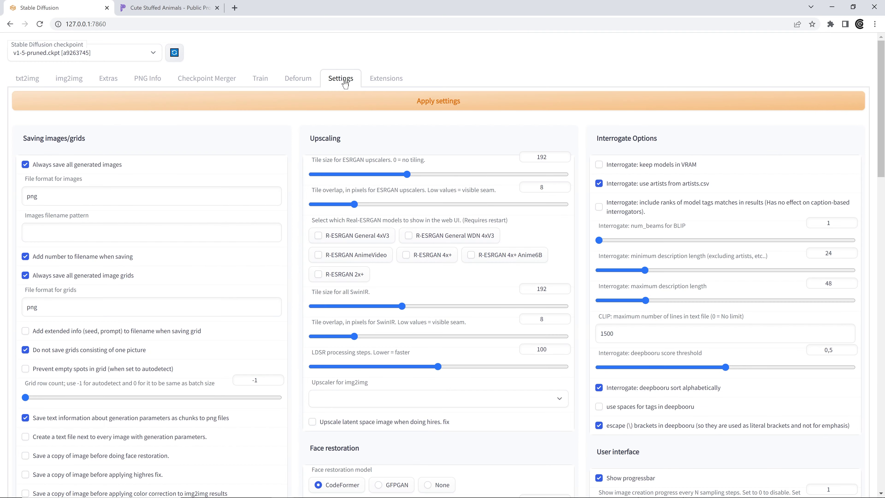
{"action": "scroll", "coordinate": [644, 252], "scroll_direction": "down", "scroll_amount": 5}
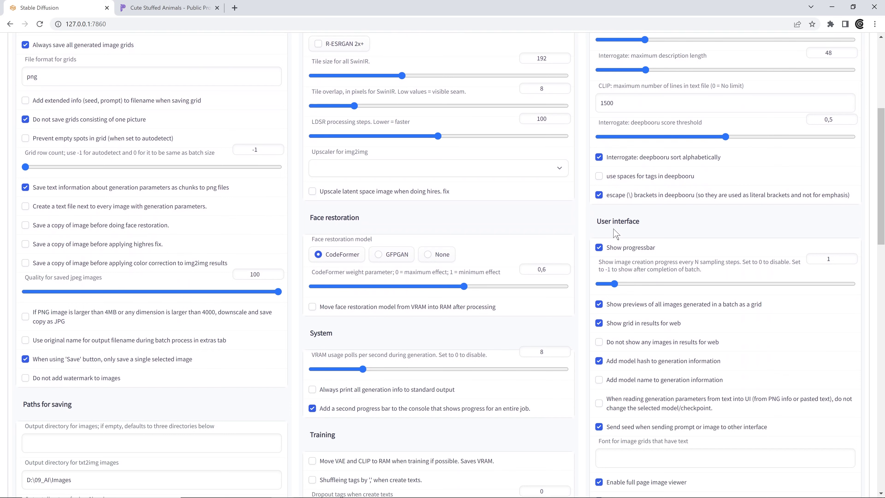
{"action": "mouse_move", "coordinate": [834, 258]}
{"action": "scroll", "coordinate": [645, 251], "scroll_direction": "up", "scroll_amount": 5}
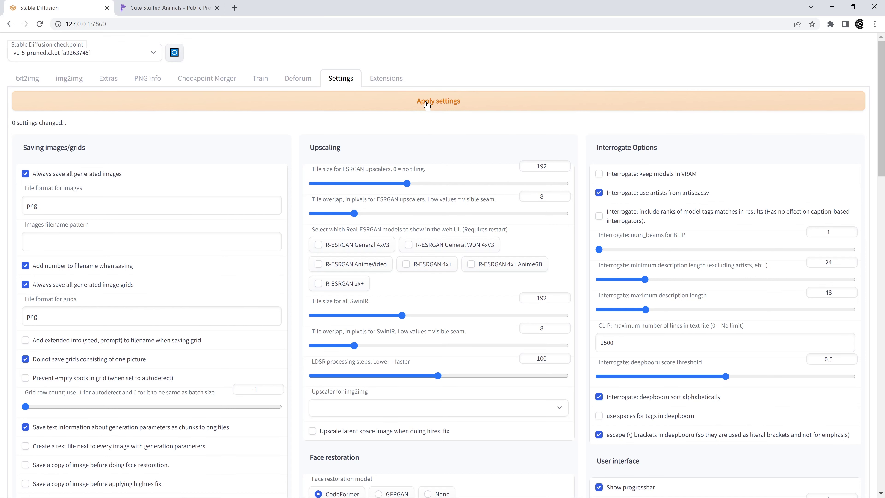
{"action": "left_click", "coordinate": [27, 78]}
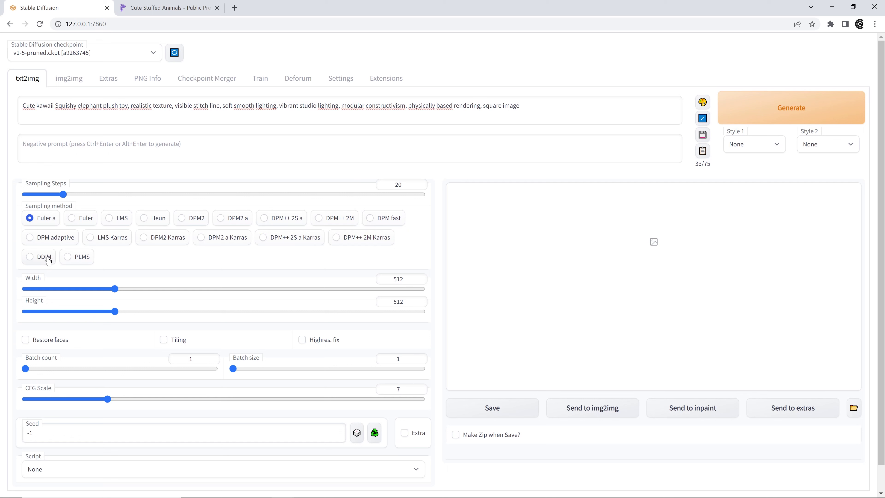
- Switch the sampler to DDIM, keep seed -1, and generate a 512x512 elephant plush image
{"action": "left_click", "coordinate": [40, 261]}
{"action": "scroll", "coordinate": [116, 304], "scroll_direction": "down", "scroll_amount": 2}
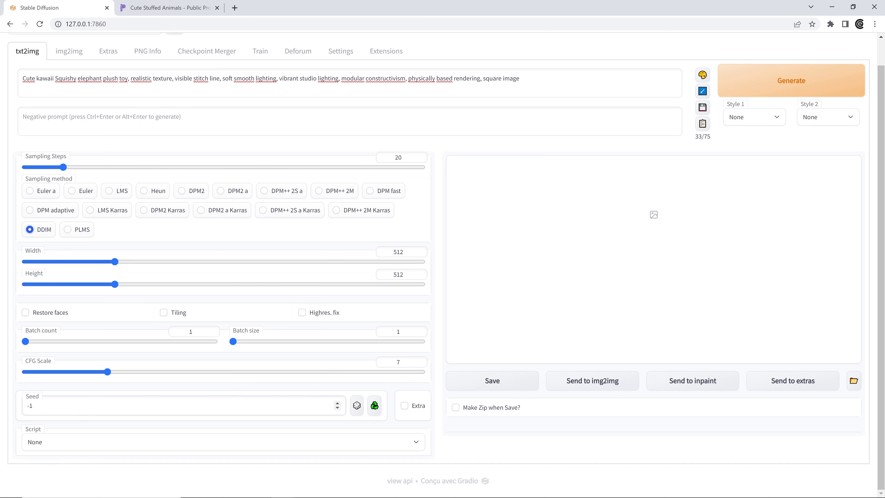
{"action": "double_click", "coordinate": [29, 405]}
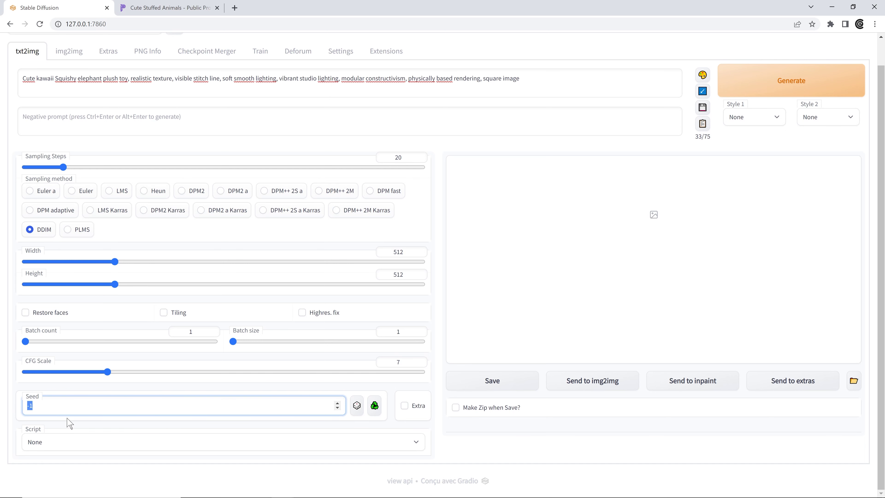
{"action": "scroll", "coordinate": [397, 257], "scroll_direction": "up", "scroll_amount": 1}
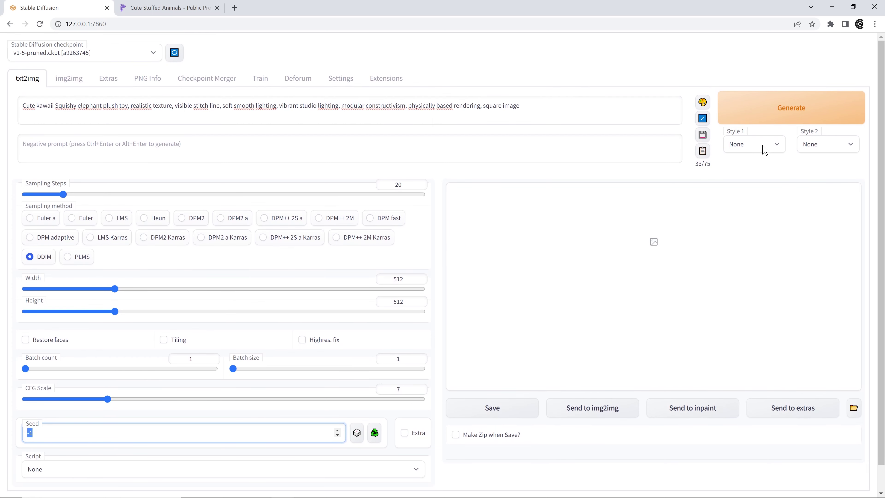
{"action": "left_click", "coordinate": [785, 114]}
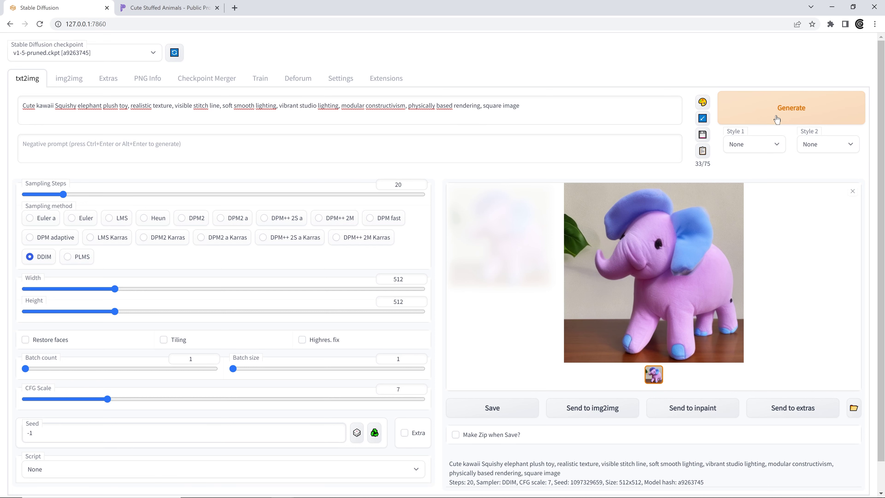
- Generate a new elephant image and view the pink plush elephant full size
{"action": "left_click", "coordinate": [776, 119]}
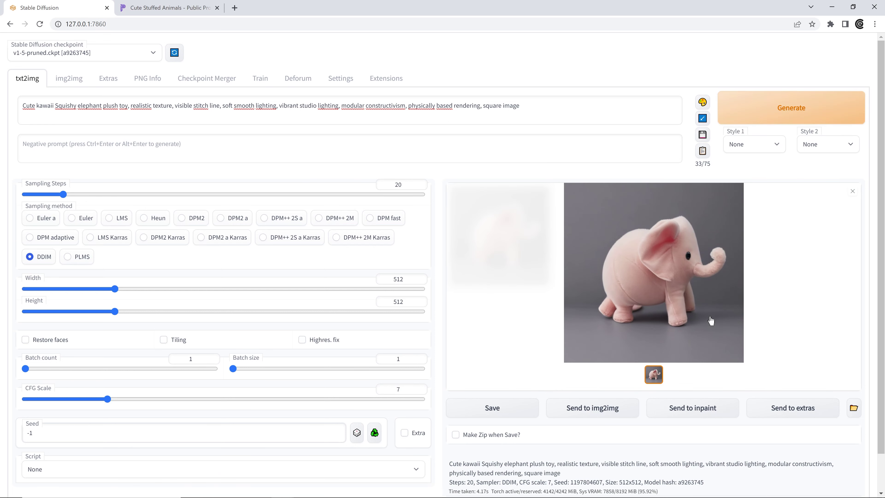
{"action": "left_click", "coordinate": [711, 320]}
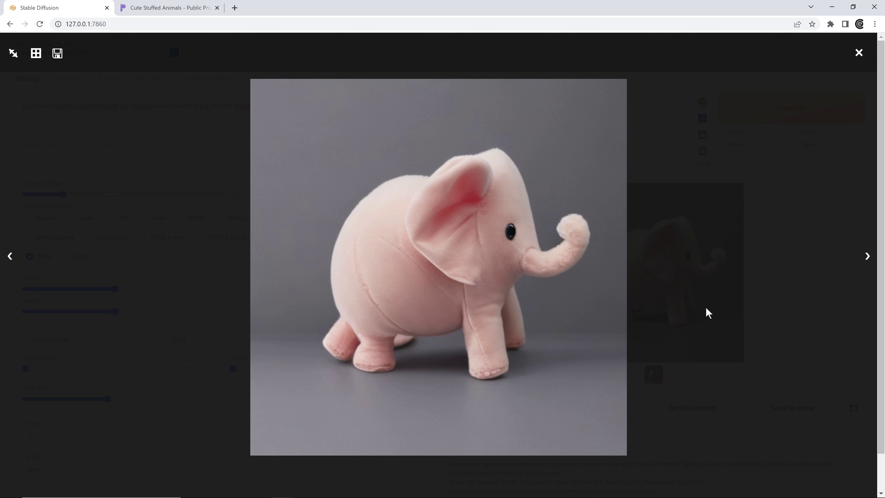
{"action": "left_click", "coordinate": [490, 245]}
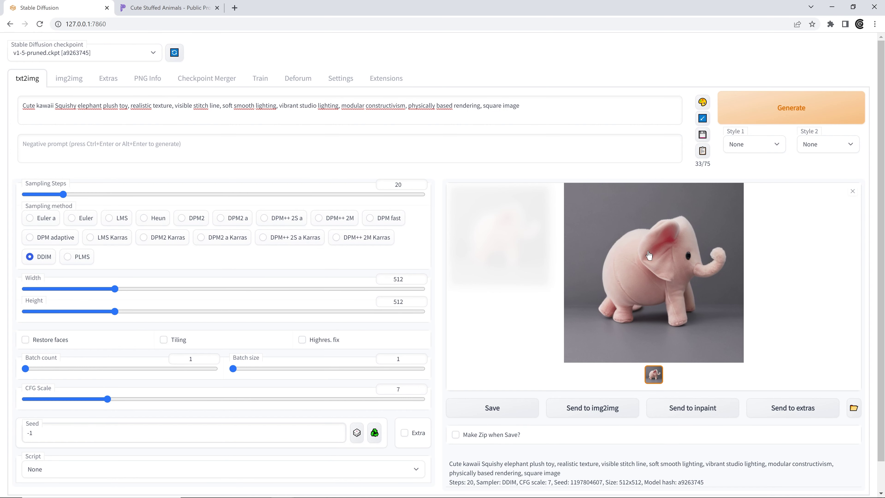
{"action": "scroll", "coordinate": [516, 253], "scroll_direction": "down", "scroll_amount": 1}
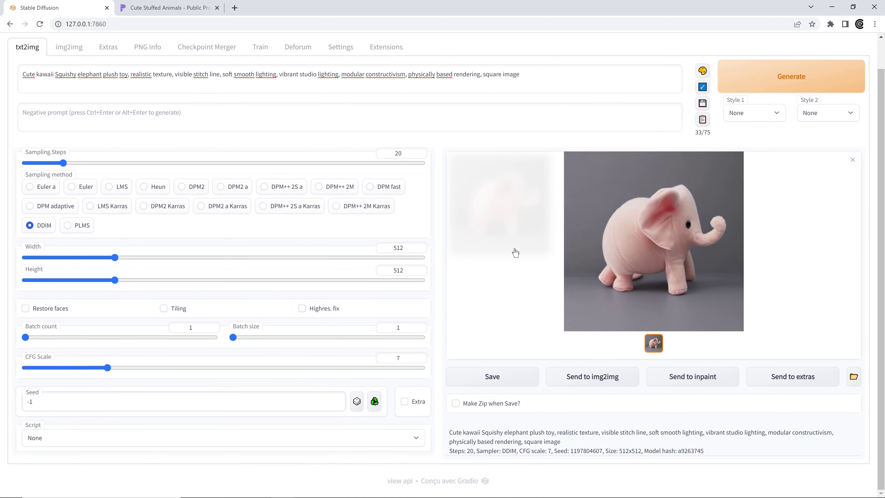
{"action": "left_click", "coordinate": [375, 402]}
{"action": "left_click_drag", "start_coordinate": [66, 402], "coordinate": [16, 408]}
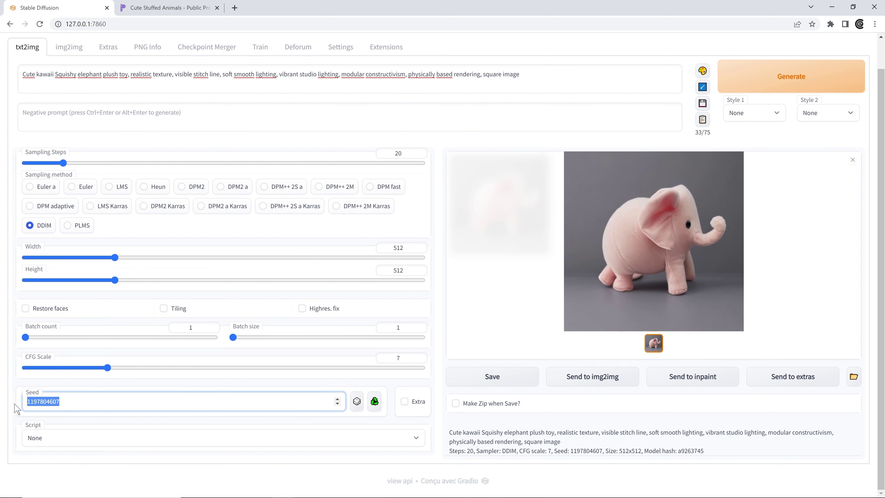
{"action": "scroll", "coordinate": [213, 269], "scroll_direction": "up", "scroll_amount": 1}
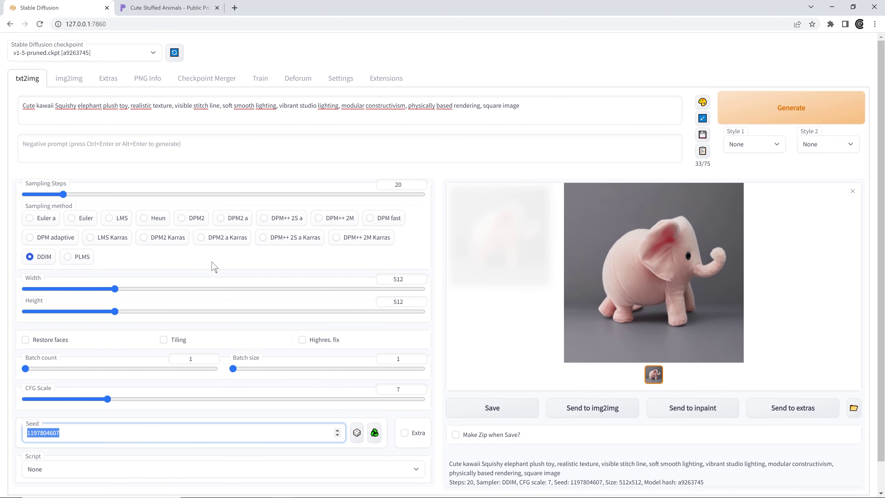
{"action": "left_click", "coordinate": [101, 181]}
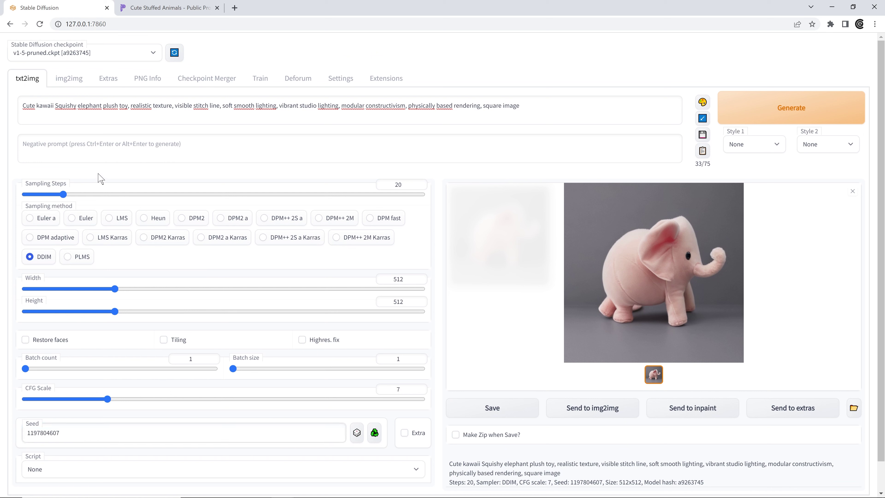
{"action": "left_click_drag", "start_coordinate": [64, 195], "coordinate": [16, 195]}
{"action": "left_click", "coordinate": [753, 109]}
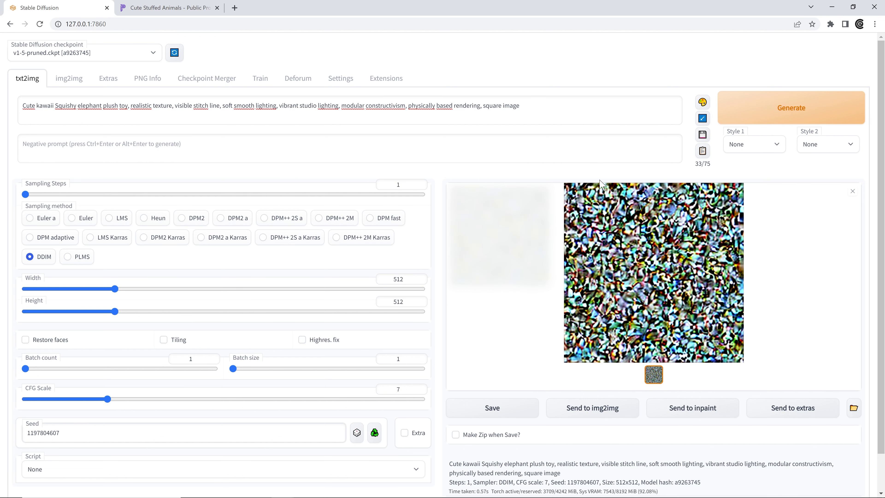
{"action": "key", "text": "Right"}
{"action": "key", "text": "Right"}
{"action": "key", "text": "Right"}
{"action": "key", "text": "Right"}
{"action": "key", "text": "ctrl+Return"}
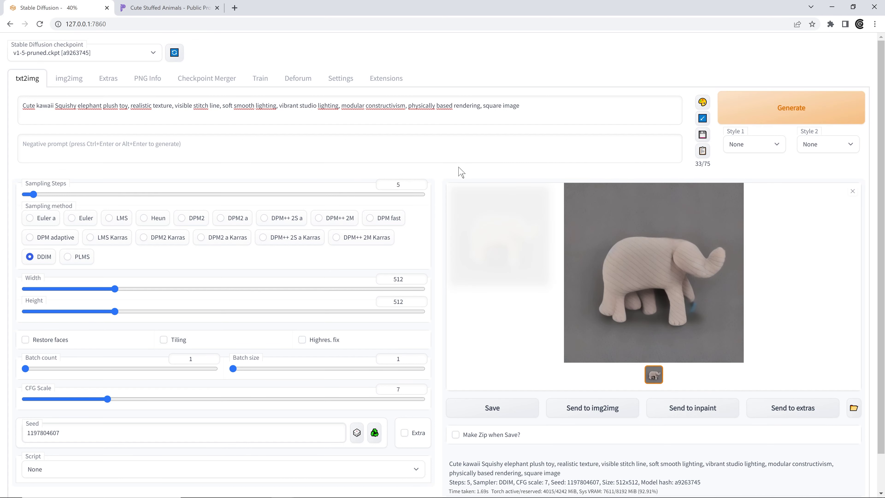
{"action": "left_click", "coordinate": [682, 266]}
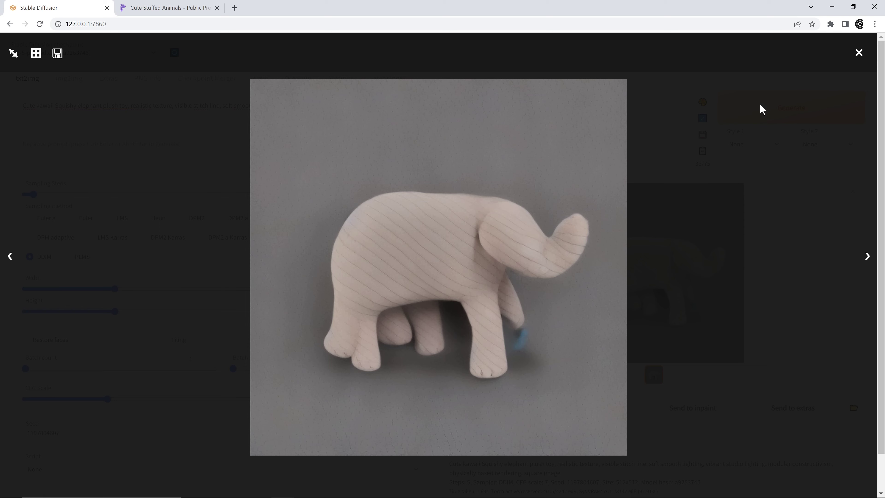
{"action": "left_click", "coordinate": [860, 52]}
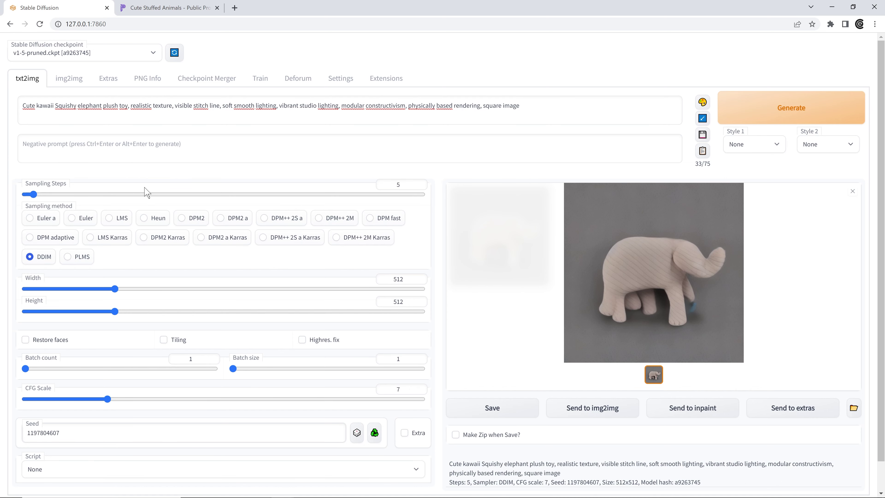
{"action": "scroll", "coordinate": [344, 177], "scroll_direction": "down", "scroll_amount": 2}
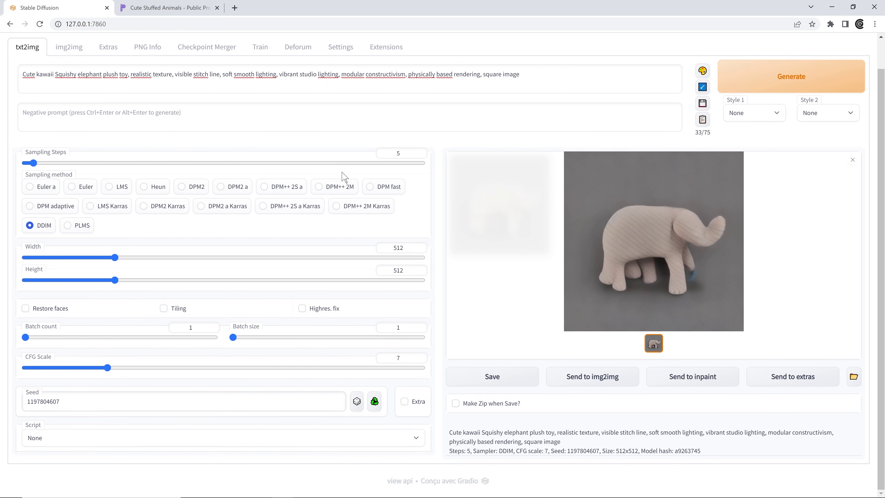
- Run the X/Y plot script with X axis Steps 10,20,...,100 to generate a comparison grid
{"action": "left_click", "coordinate": [60, 442]}
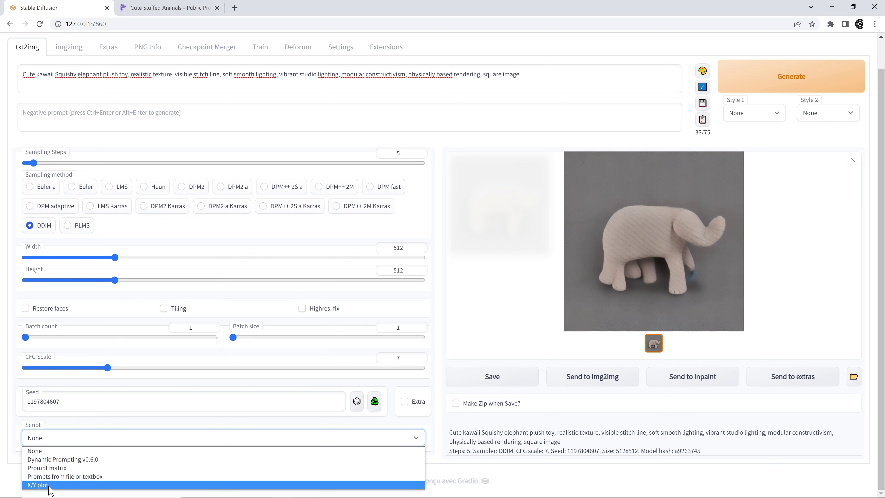
{"action": "left_click", "coordinate": [49, 485]}
{"action": "scroll", "coordinate": [49, 485], "scroll_direction": "down", "scroll_amount": 3}
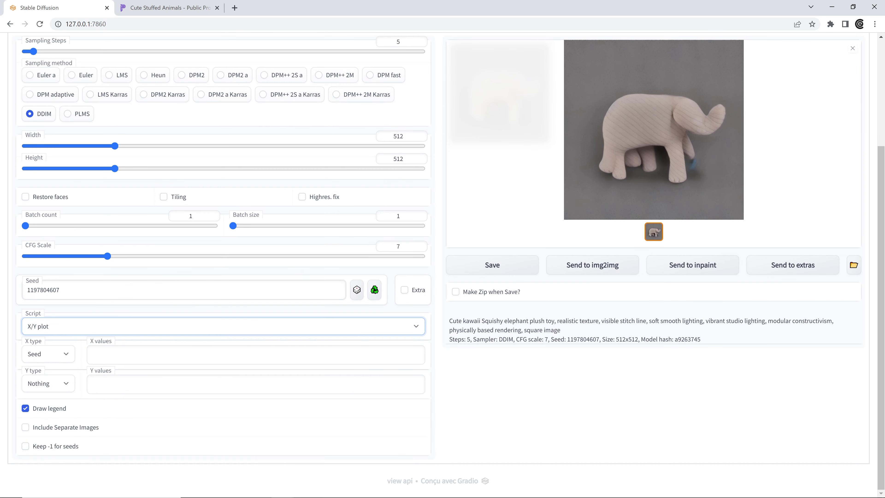
{"action": "left_click", "coordinate": [68, 354]}
{"action": "left_click", "coordinate": [35, 213]}
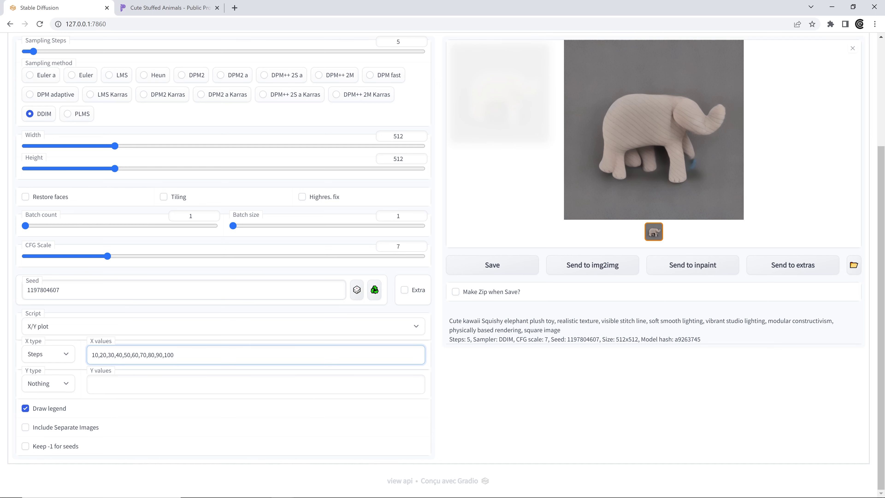
{"action": "scroll", "coordinate": [442, 248], "scroll_direction": "up", "scroll_amount": 4}
{"action": "left_click", "coordinate": [743, 114]}
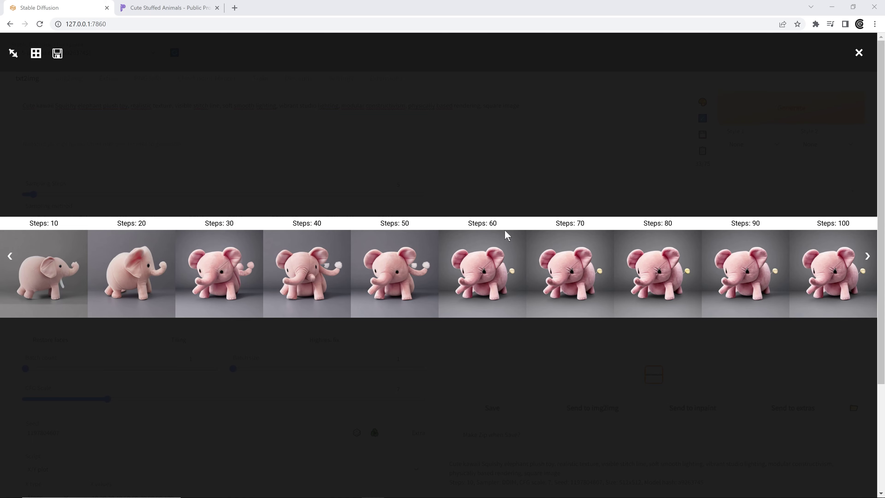
- Zoom into the Steps 60 and Steps 10–50 images, then close the full-screen grid
{"action": "left_click", "coordinate": [528, 262]}
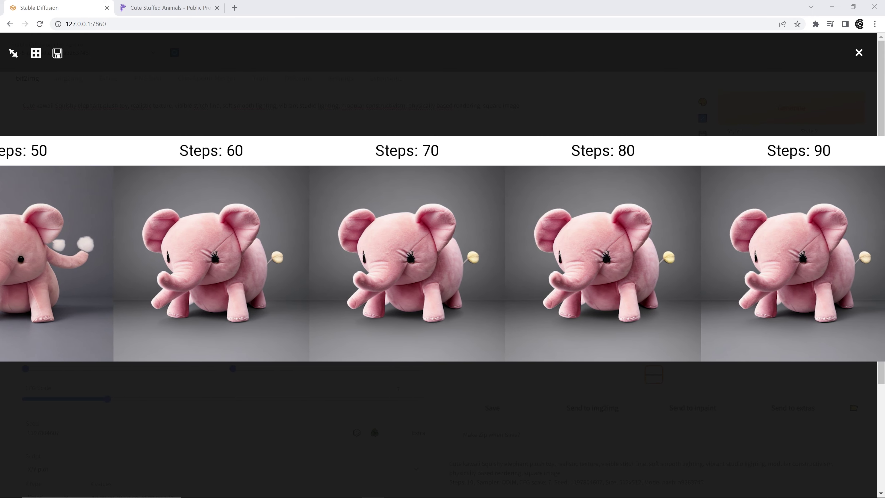
{"action": "left_click", "coordinate": [647, 279]}
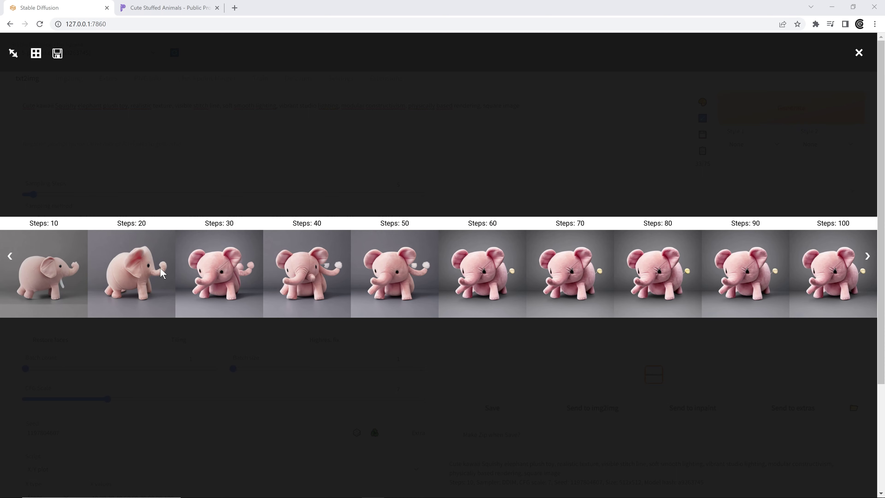
{"action": "left_click", "coordinate": [232, 270]}
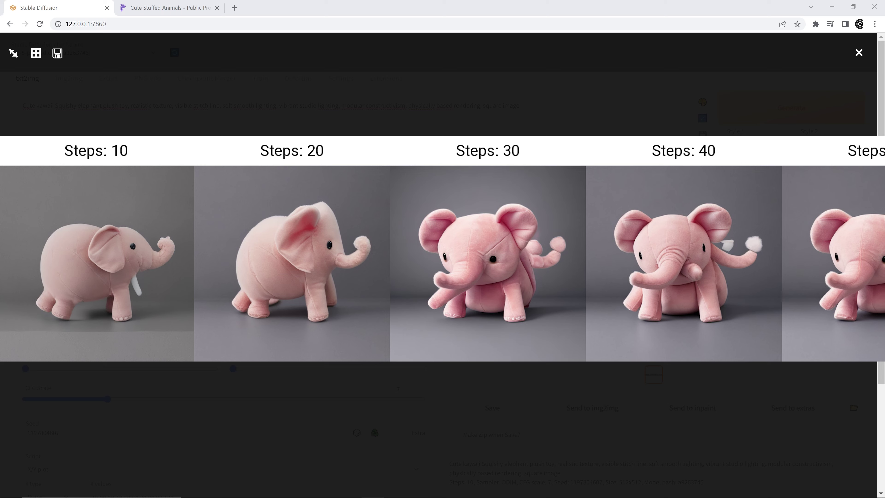
{"action": "left_click", "coordinate": [301, 254]}
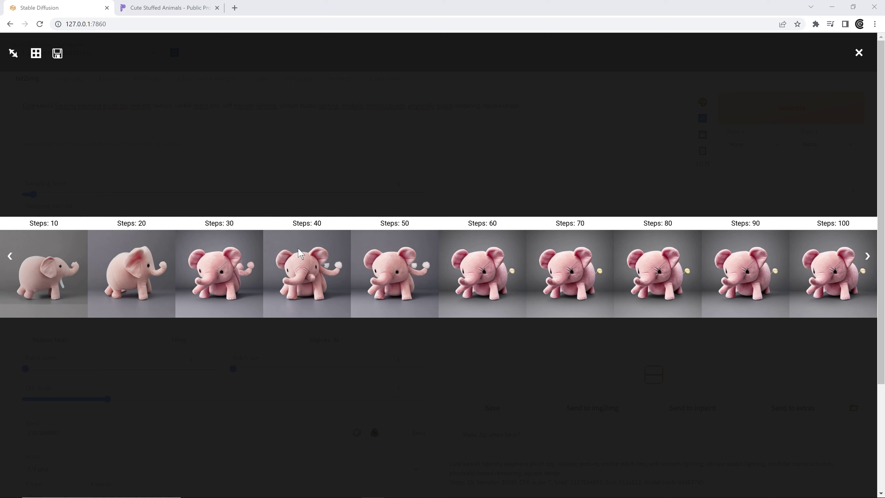
{"action": "left_click", "coordinate": [859, 53]}
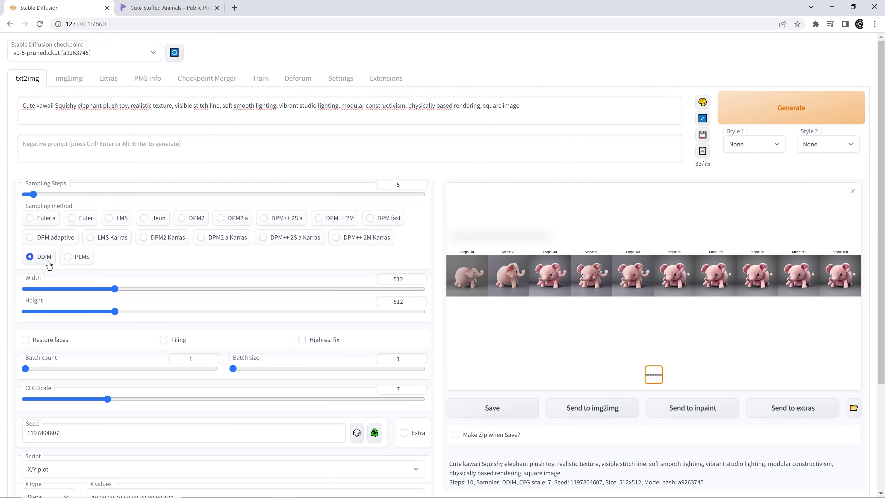
- Set the Y axis to Sampler with values Euler a, LMS, DPM++ 2S a, DDIM, PLMS
{"action": "scroll", "coordinate": [52, 226], "scroll_direction": "down", "scroll_amount": 5}
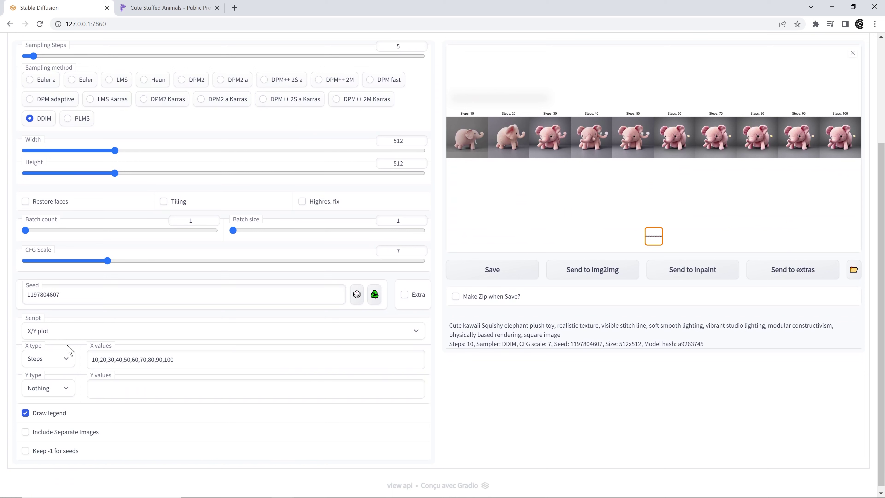
{"action": "left_click", "coordinate": [69, 394]}
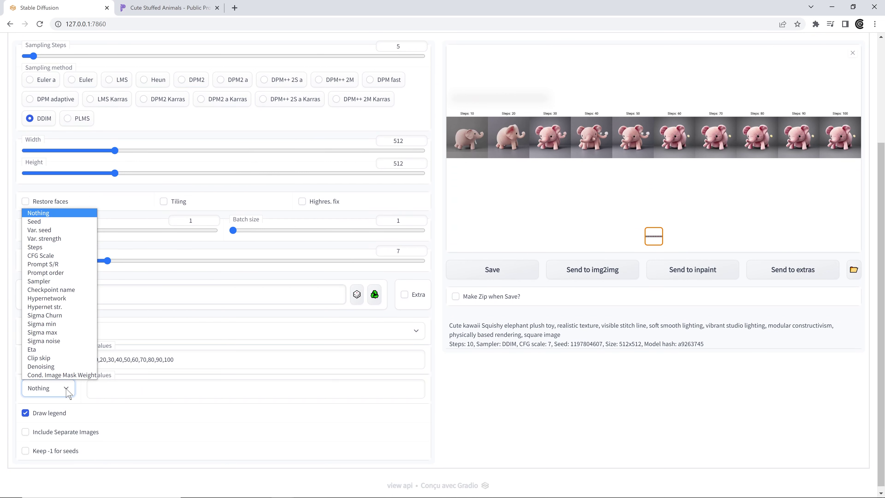
{"action": "left_click", "coordinate": [56, 282]}
{"action": "left_click", "coordinate": [97, 389]}
{"action": "type", "text": "Euler a, LMS, DPM++ 2S a, DDIM,PLMS"}
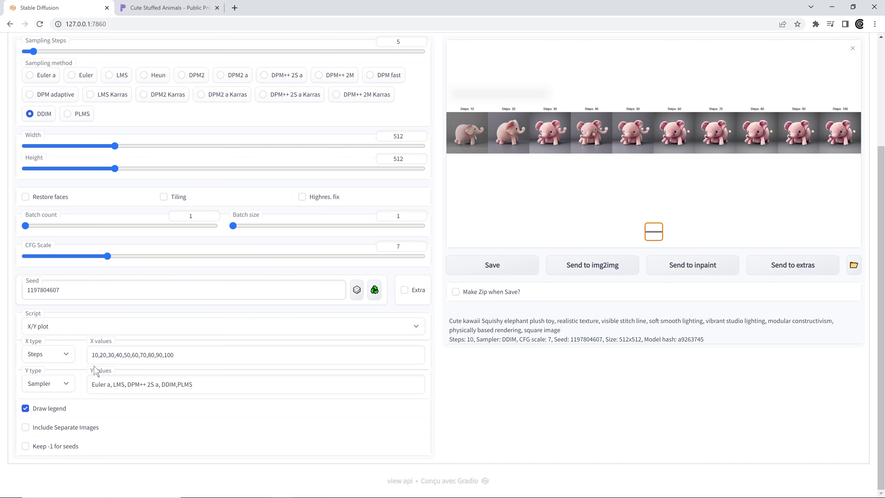
{"action": "scroll", "coordinate": [355, 293], "scroll_direction": "up", "scroll_amount": 3}
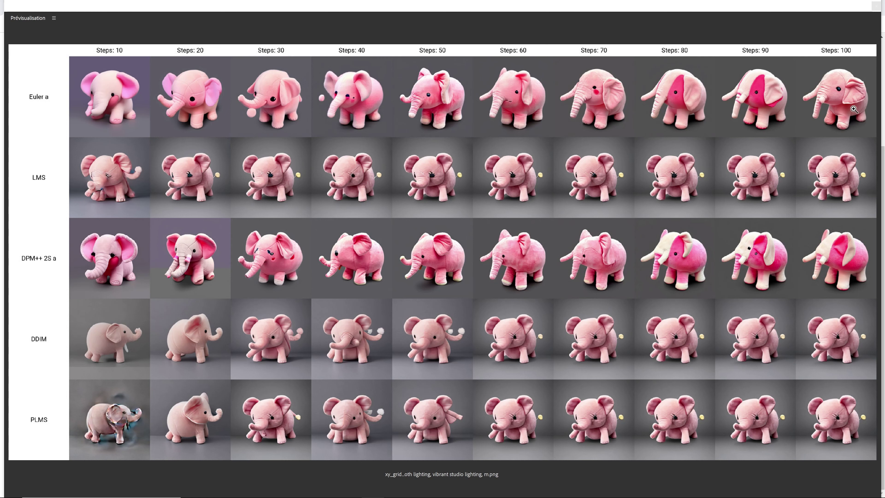
- Zoom into the high-step Euler a and LMS images of the sampler-by-steps grid
{"action": "left_click", "coordinate": [682, 71]}
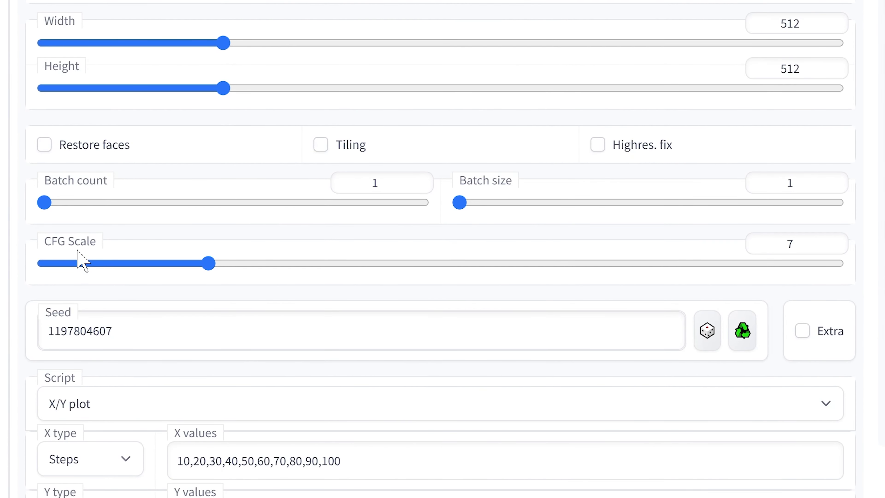
{"action": "mouse_move", "coordinate": [90, 250]}
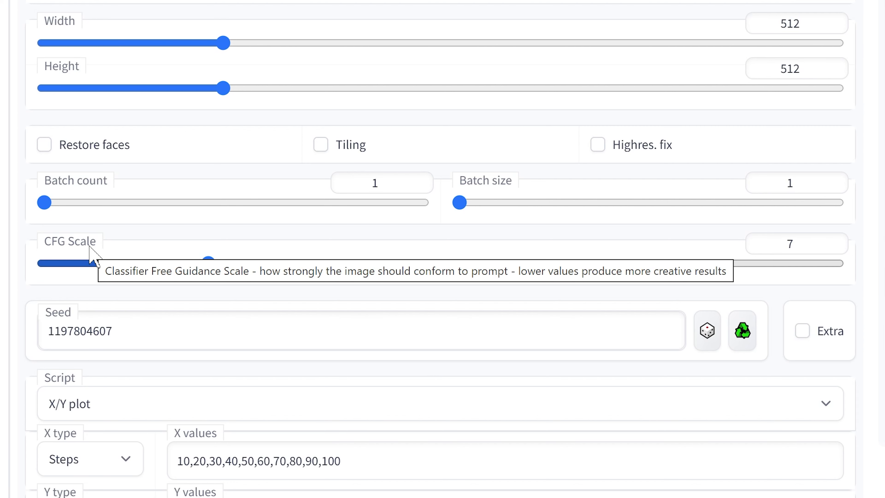
- Try the CFG Scale slider at 1 and 30, then settle it at 6
{"action": "left_click_drag", "start_coordinate": [209, 264], "coordinate": [39, 263]}
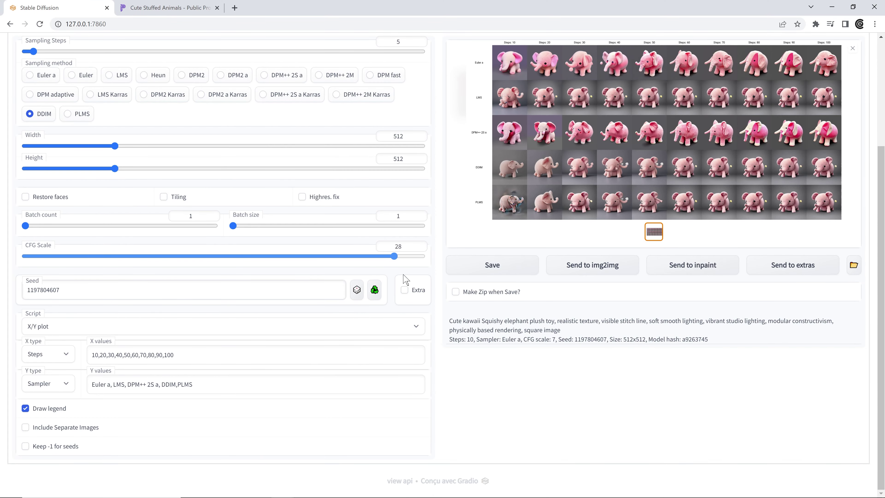
{"action": "mouse_move", "coordinate": [43, 264]}
{"action": "left_mouse_down"}
{"action": "mouse_move", "coordinate": [443, 283]}
{"action": "mouse_move", "coordinate": [96, 255]}
{"action": "left_mouse_up"}
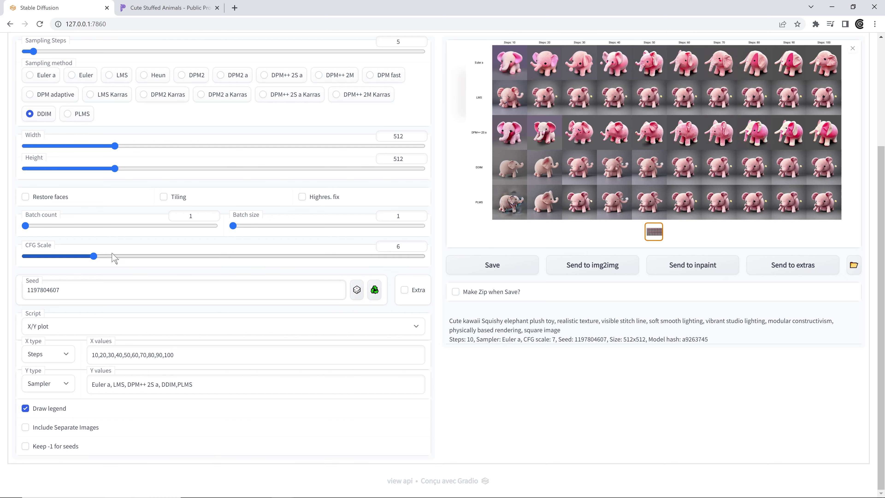
{"action": "scroll", "coordinate": [121, 222], "scroll_direction": "up", "scroll_amount": 3}
{"action": "scroll", "coordinate": [121, 221], "scroll_direction": "up", "scroll_amount": 1}
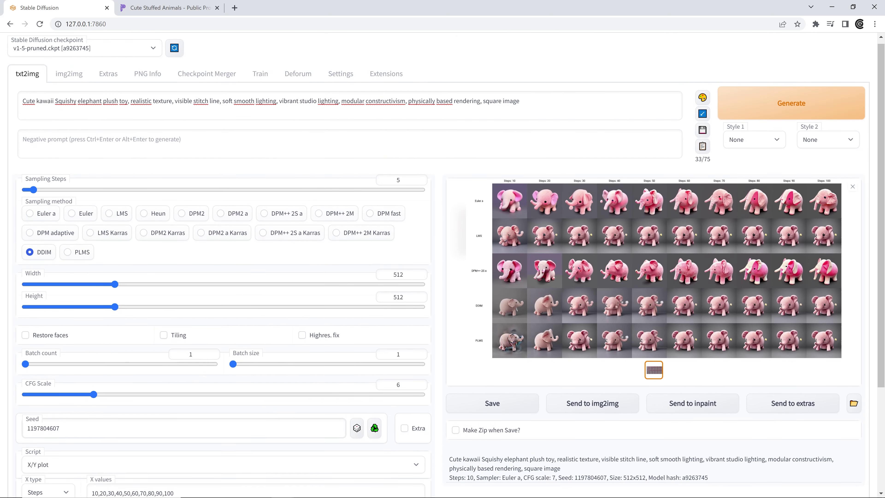
{"action": "scroll", "coordinate": [94, 348], "scroll_direction": "down", "scroll_amount": 1}
{"action": "left_click_drag", "start_coordinate": [94, 348], "coordinate": [455, 353]}
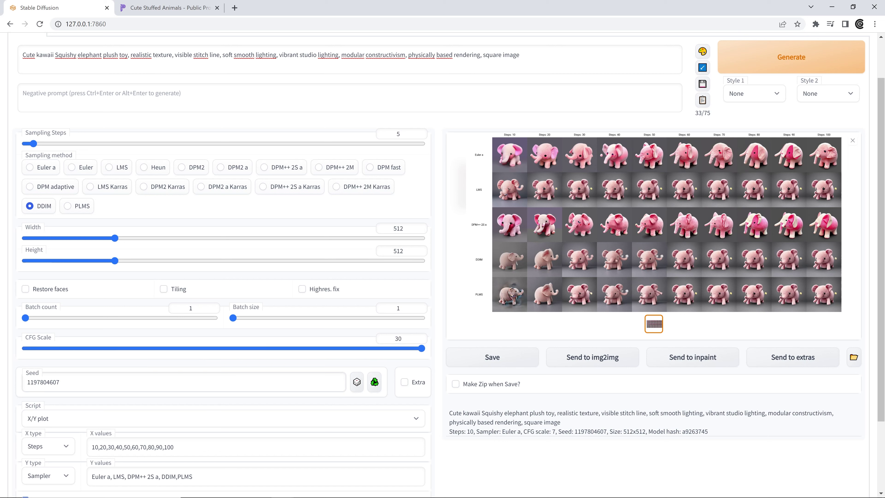
{"action": "left_click_drag", "start_coordinate": [422, 348], "coordinate": [96, 349]}
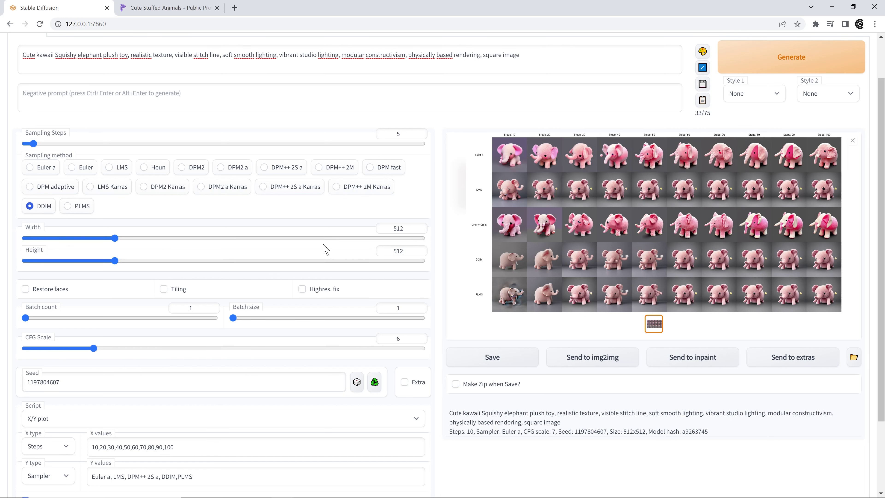
{"action": "scroll", "coordinate": [274, 267], "scroll_direction": "down", "scroll_amount": 1}
{"action": "scroll", "coordinate": [55, 345], "scroll_direction": "down", "scroll_amount": 1}
{"action": "left_click_drag", "start_coordinate": [60, 336], "coordinate": [11, 342]}
{"action": "key", "text": "End"}
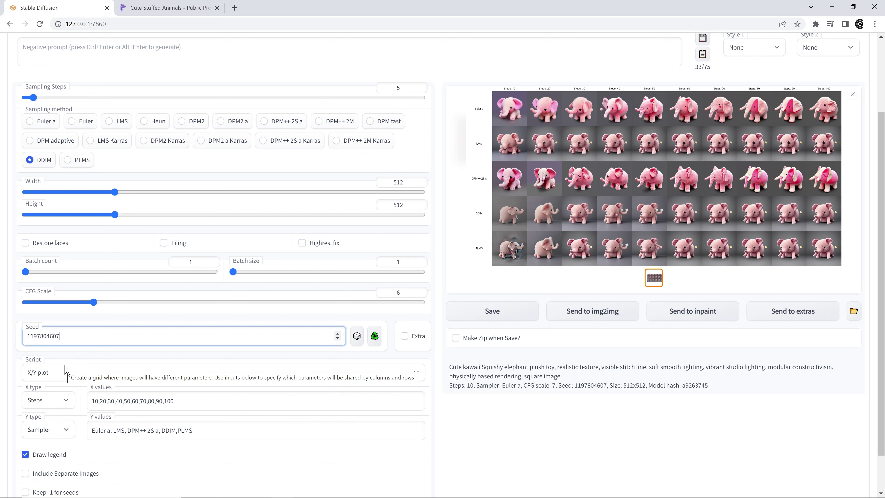
{"action": "scroll", "coordinate": [83, 388], "scroll_direction": "down", "scroll_amount": 1}
{"action": "left_click", "coordinate": [637, 194]}
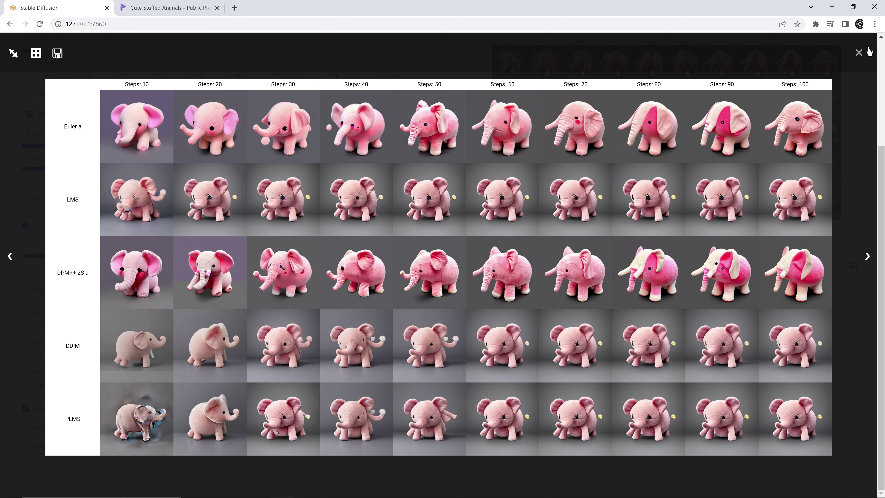
{"action": "left_click", "coordinate": [859, 52]}
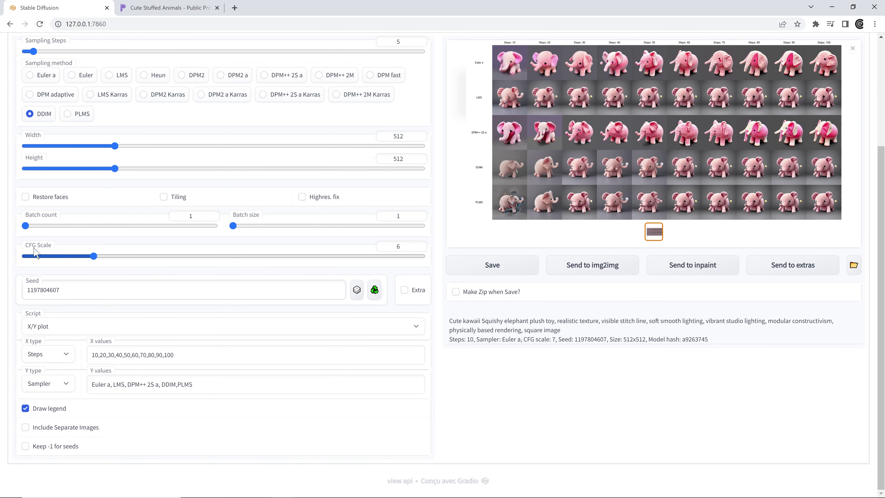
- Switch the X axis to CFG Scale with values 1,5,7,10,15,20,25,30 and view the resulting grid full size
{"action": "left_click", "coordinate": [70, 358]}
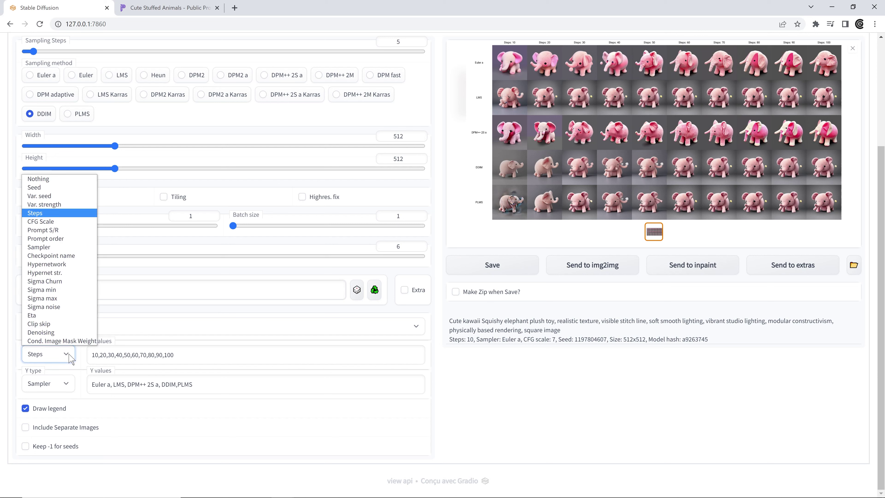
{"action": "left_click", "coordinate": [45, 221]}
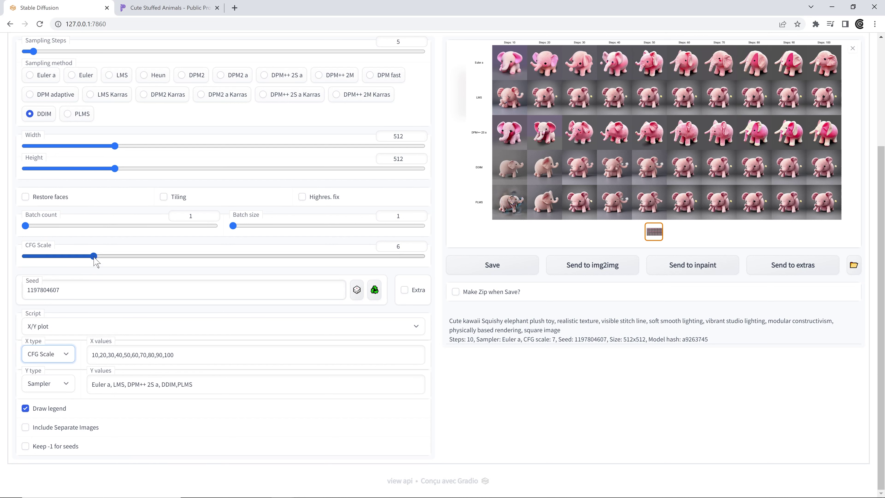
{"action": "triple_click", "coordinate": [195, 354]}
{"action": "type", "text": "1,5,7,10,15,20,25,30"}
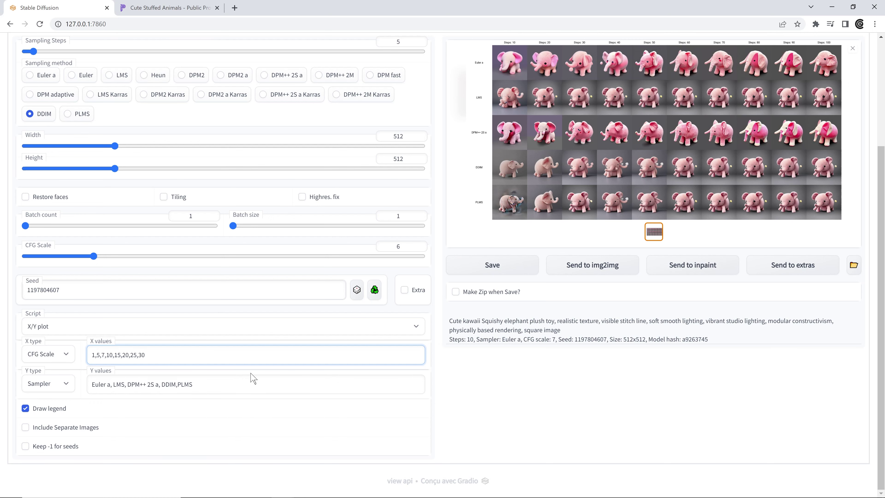
{"action": "scroll", "coordinate": [253, 378], "scroll_direction": "up", "scroll_amount": 5}
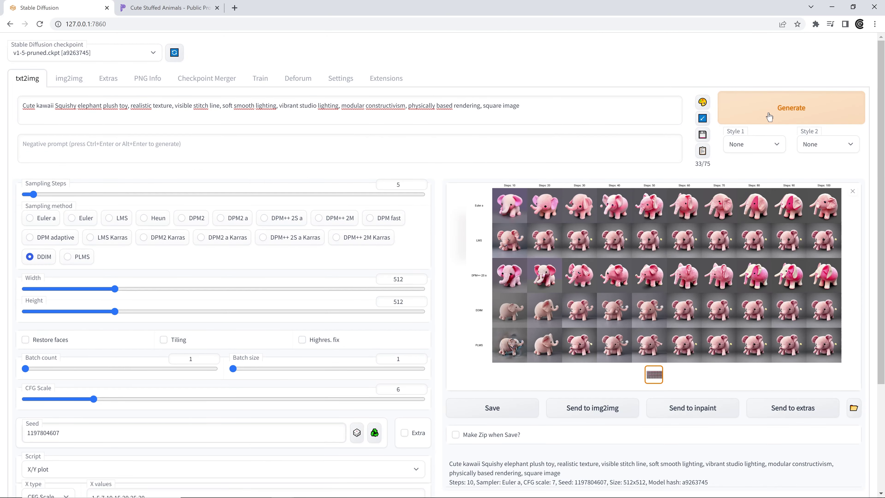
{"action": "left_click", "coordinate": [662, 258]}
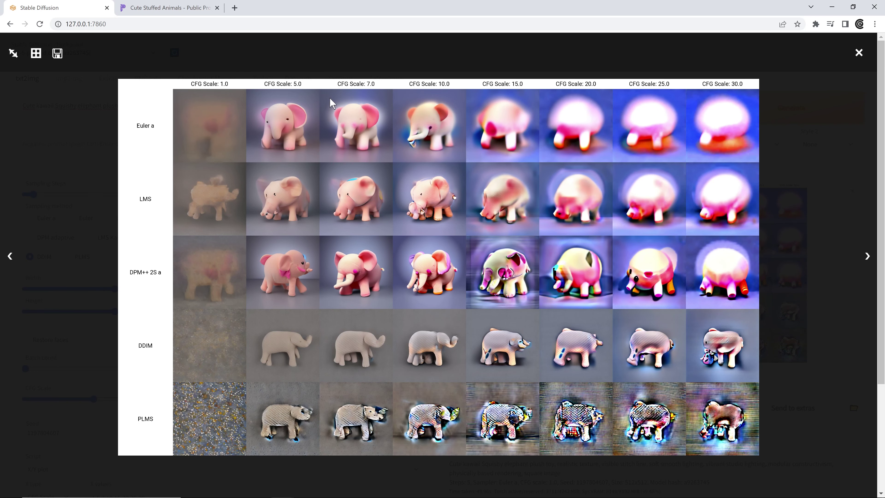
- Close the full-size grid and raise Sampling Steps to 20
{"action": "left_click", "coordinate": [859, 52]}
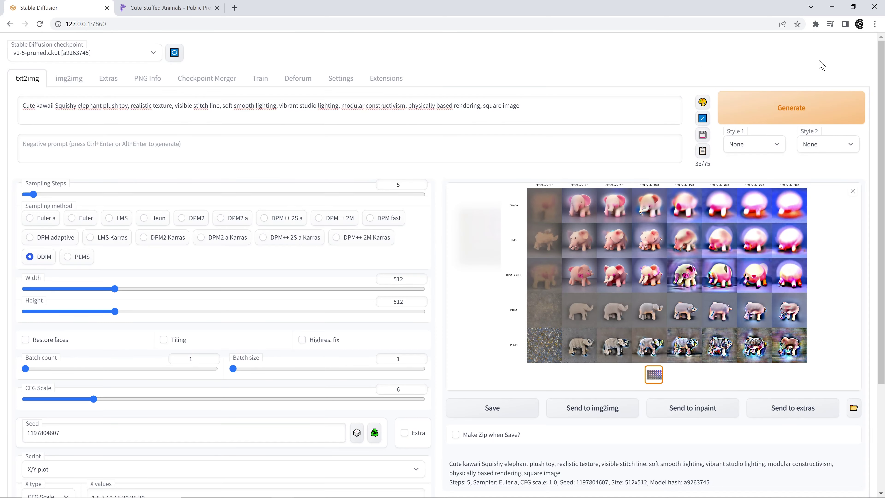
{"action": "left_click_drag", "start_coordinate": [33, 194], "coordinate": [64, 199]}
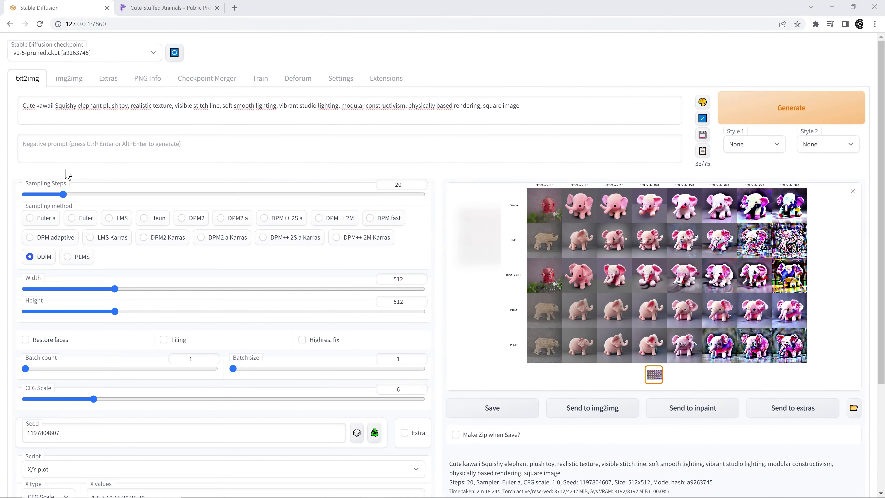
{"action": "left_click", "coordinate": [73, 88]}
{"action": "scroll", "coordinate": [183, 257], "scroll_direction": "down", "scroll_amount": 10}
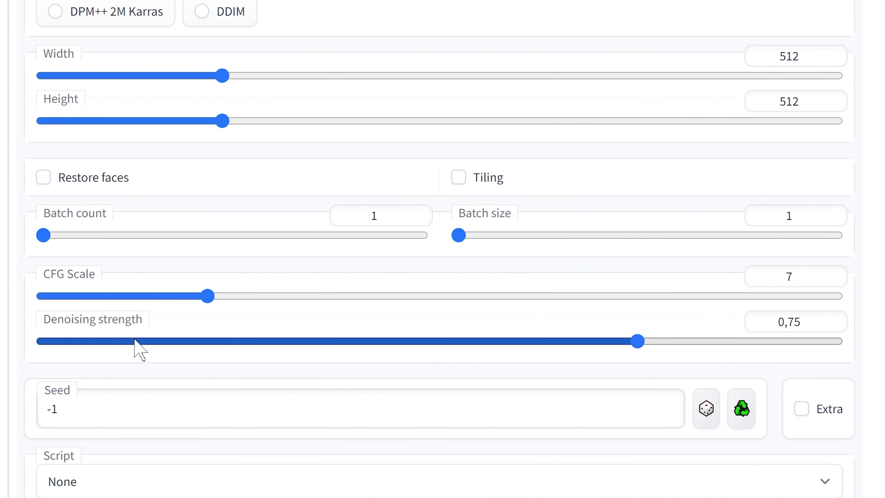
{"action": "scroll", "coordinate": [136, 288], "scroll_direction": "up", "scroll_amount": 5}
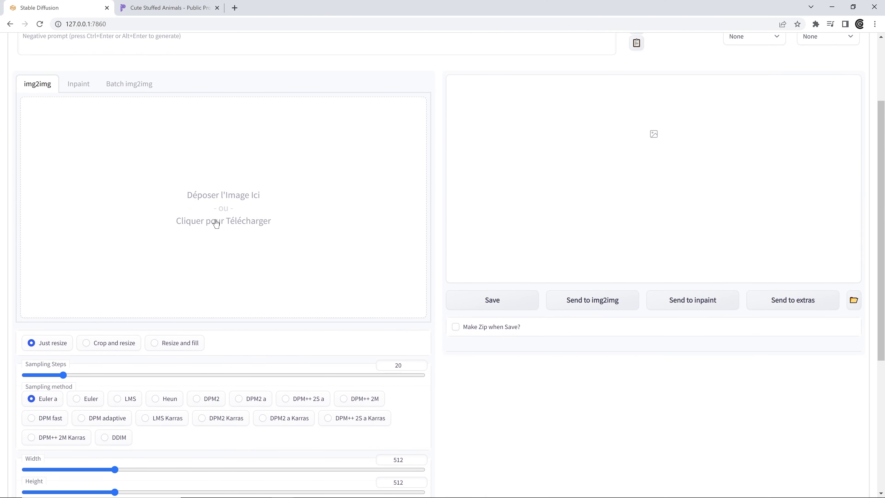
{"action": "scroll", "coordinate": [209, 220], "scroll_direction": "up", "scroll_amount": 3}
{"action": "left_click", "coordinate": [27, 79]}
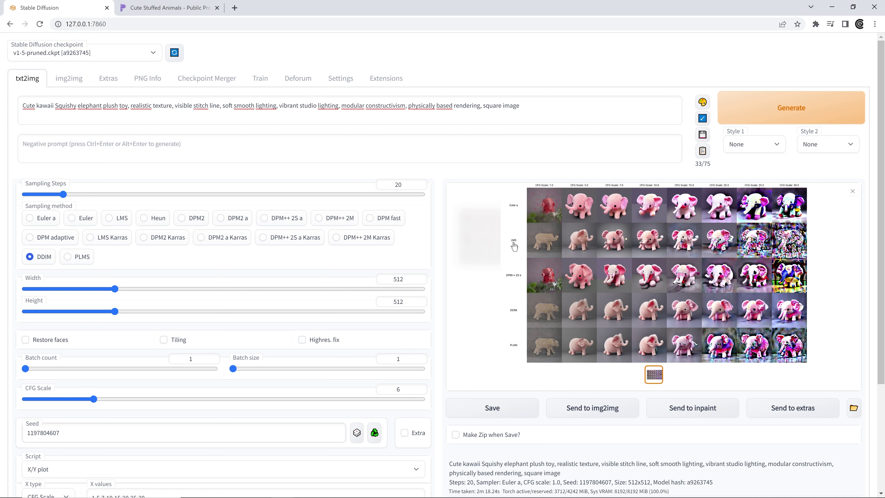
- Inspect the elephant comparison grid full size, then bring up the Script list
{"action": "left_click", "coordinate": [586, 316]}
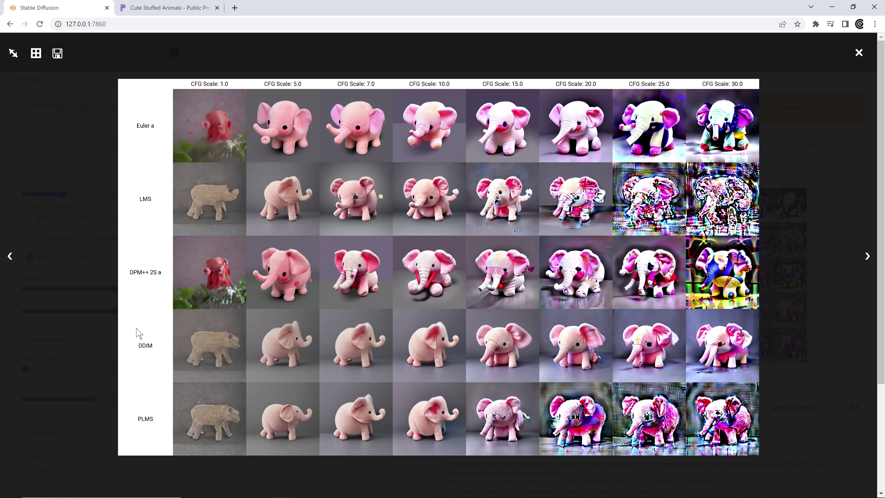
{"action": "left_click", "coordinate": [422, 344]}
{"action": "scroll", "coordinate": [422, 343], "scroll_direction": "down", "scroll_amount": 4}
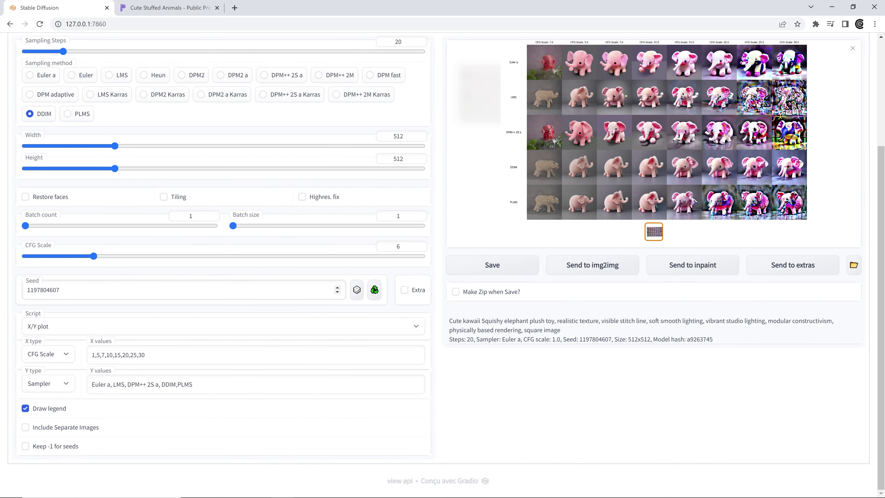
{"action": "left_click", "coordinate": [70, 324]}
- Set Script to None and set CFG Scale to 10
{"action": "left_click", "coordinate": [83, 340]}
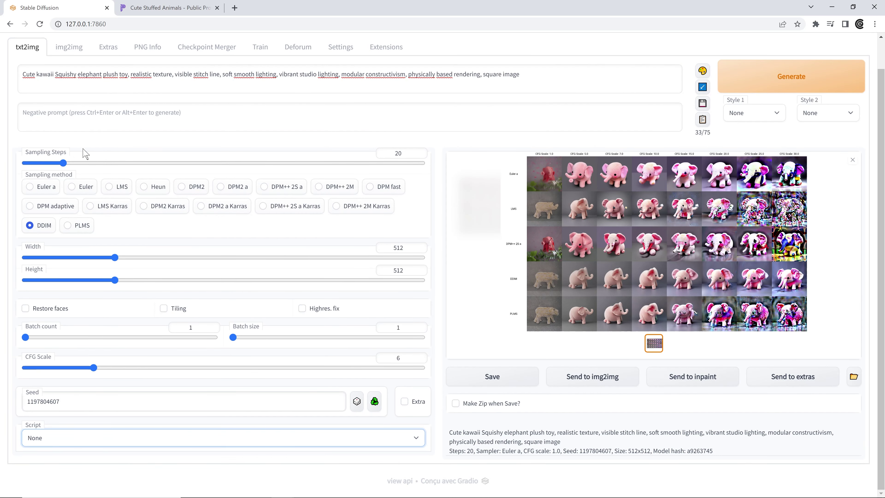
{"action": "left_click", "coordinate": [100, 375]}
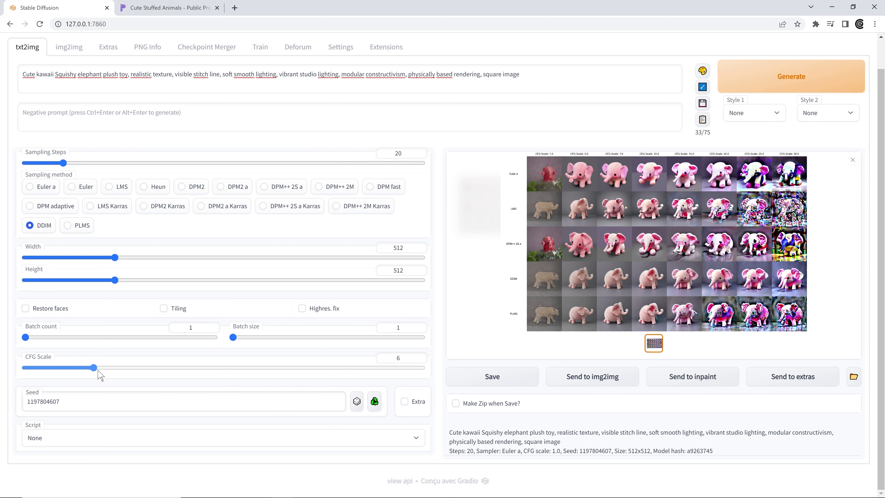
{"action": "left_click_drag", "start_coordinate": [100, 375], "coordinate": [154, 373]}
- Send the generated DDIM elephant to img2img and run Interrogate CLIP on it
{"action": "scroll", "coordinate": [772, 127], "scroll_direction": "up", "scroll_amount": 1}
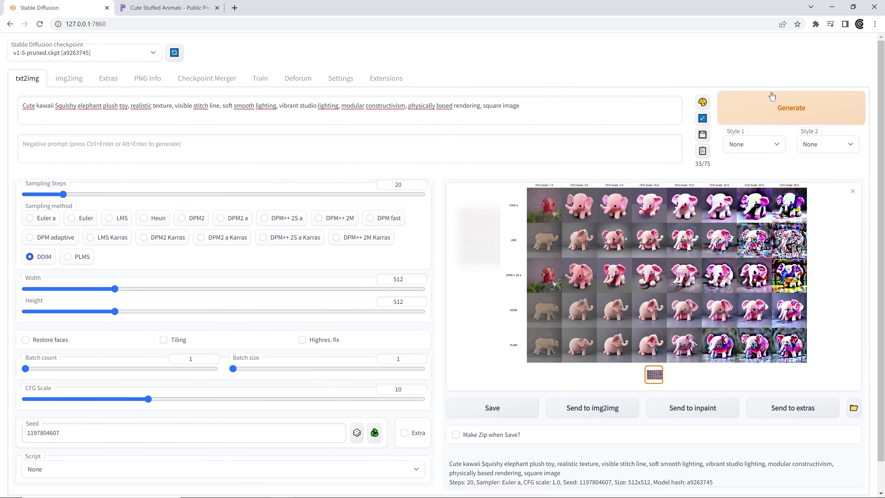
{"action": "scroll", "coordinate": [593, 314], "scroll_direction": "down", "scroll_amount": 1}
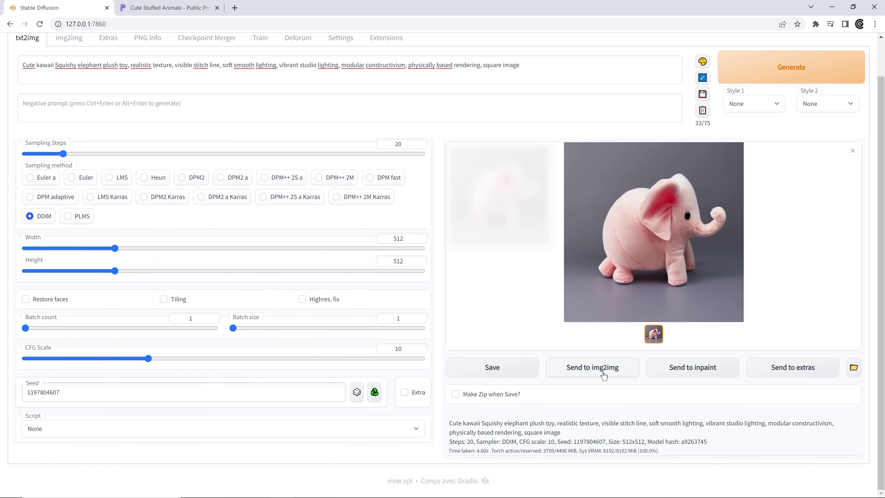
{"action": "left_click", "coordinate": [601, 372]}
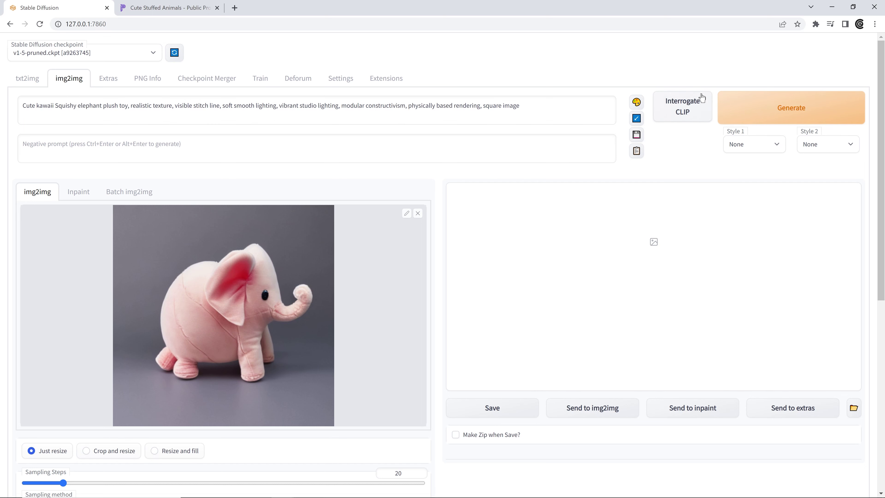
{"action": "left_click", "coordinate": [679, 115]}
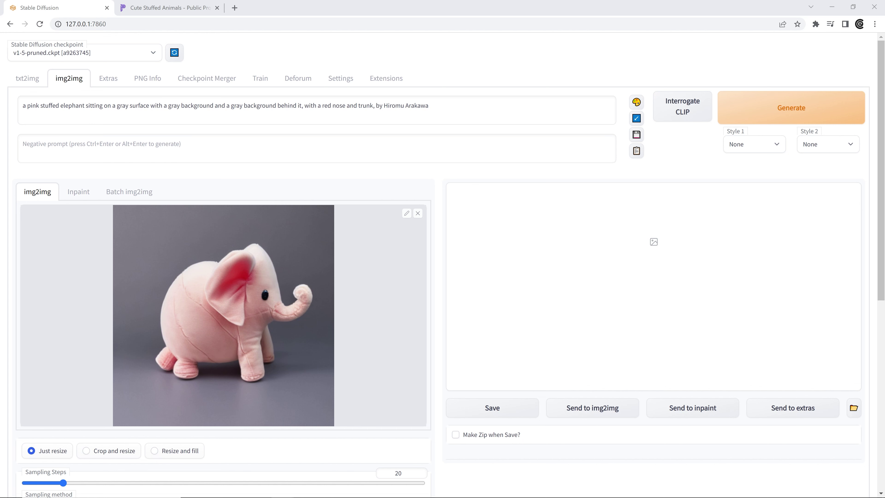
- Copy the artist name at the end of the interrogated prompt
{"action": "left_click", "coordinate": [429, 105]}
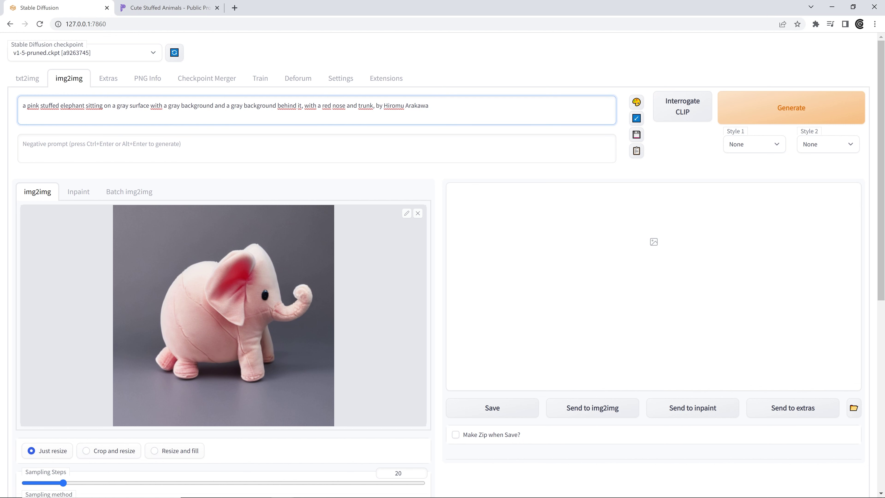
{"action": "left_click_drag", "start_coordinate": [429, 106], "coordinate": [384, 105]}
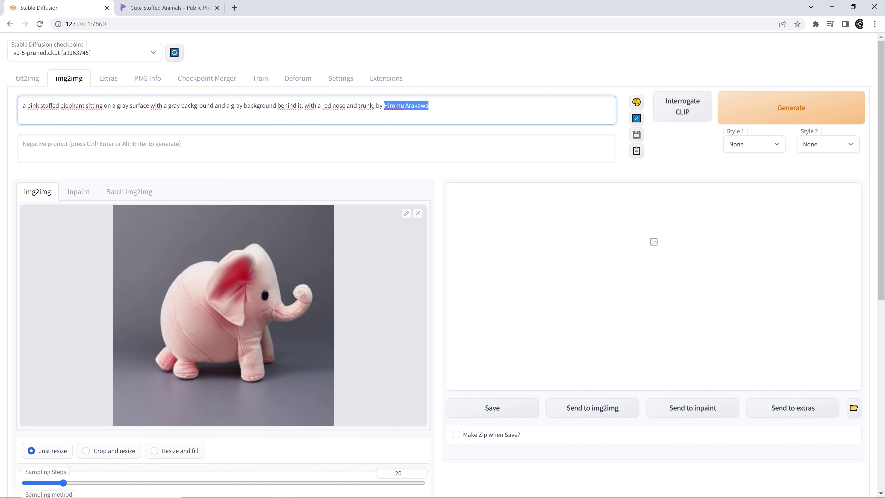
{"action": "right_click", "coordinate": [411, 107]}
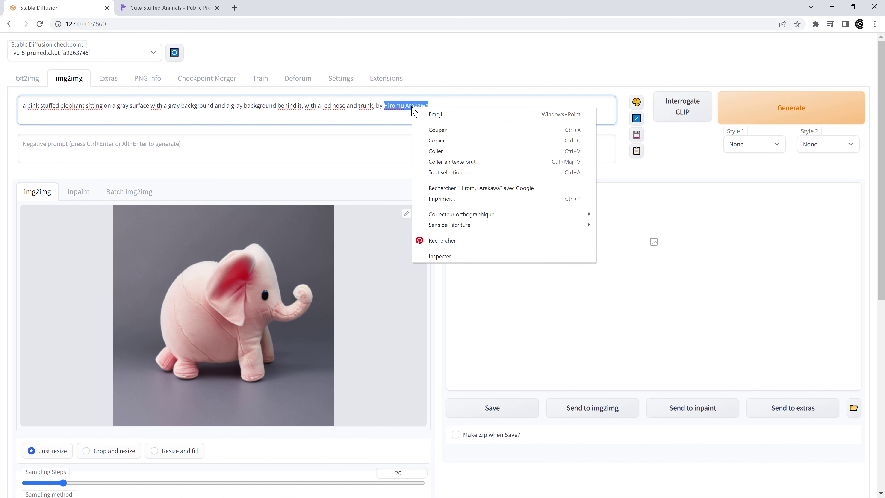
{"action": "left_click", "coordinate": [420, 129]}
{"action": "left_click_drag", "start_coordinate": [429, 106], "coordinate": [13, 108]}
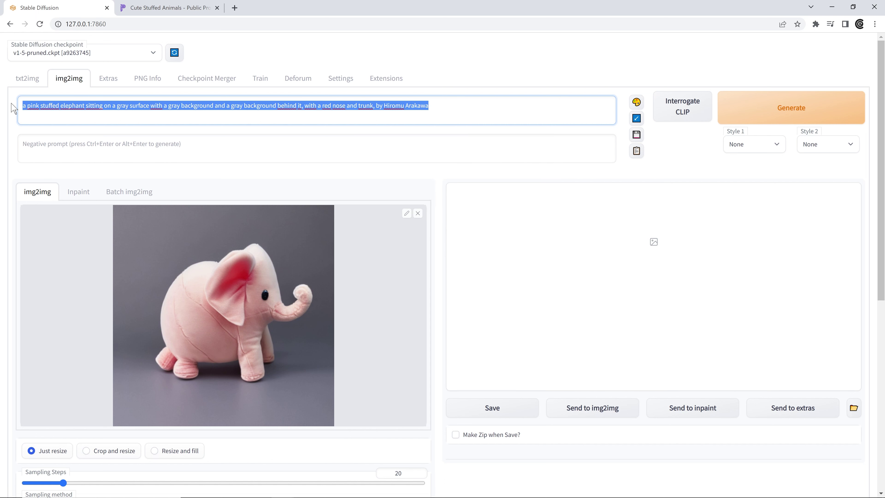
{"action": "left_click", "coordinate": [79, 105]}
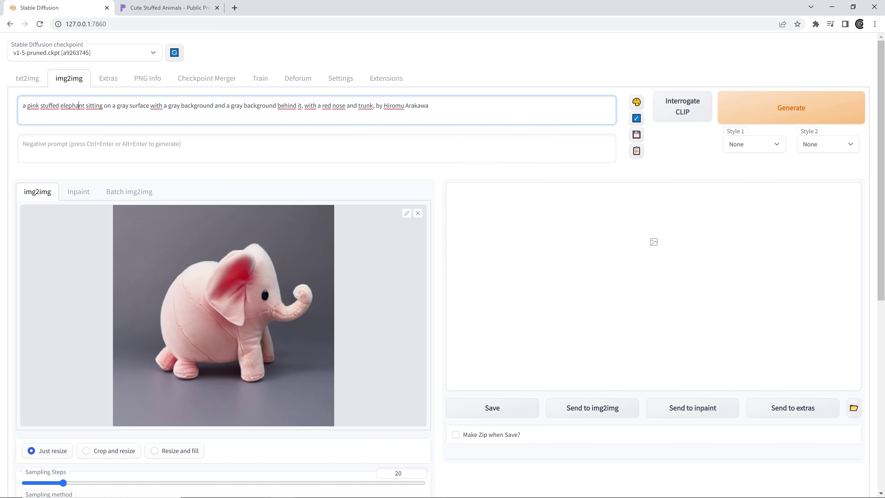
- Replace the artist name with a different artist and move the 'by …' credit to the prompt's start
{"action": "key", "text": "alt+Tab"}
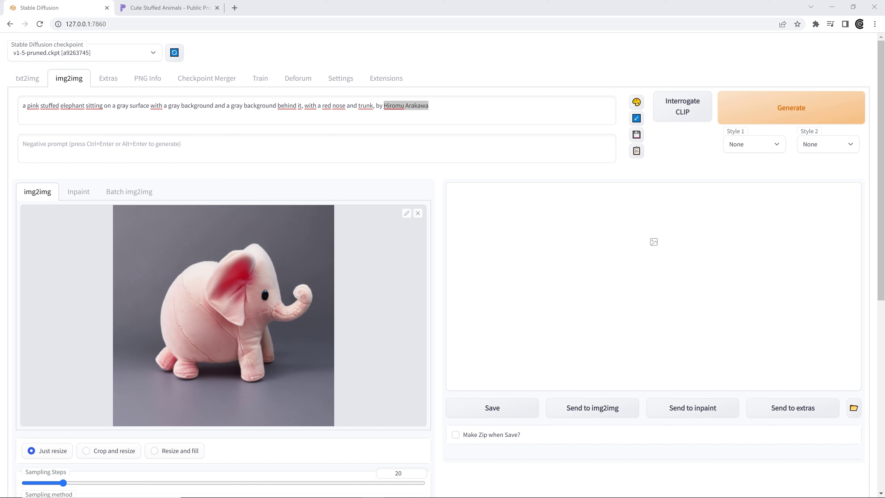
{"action": "left_click", "coordinate": [418, 105]}
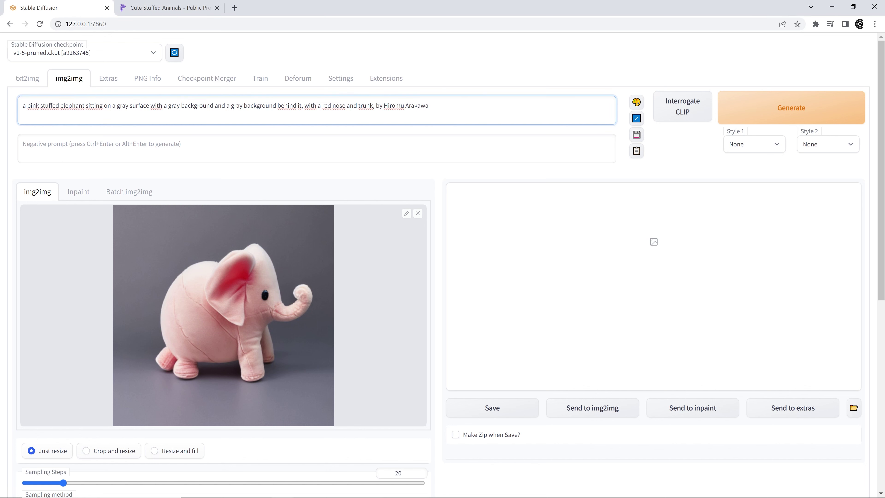
{"action": "key", "text": "shift+Left"}
{"action": "key", "text": "shift+Left"}
{"action": "key", "text": "shift+Left"}
{"action": "key", "text": "shift+Left"}
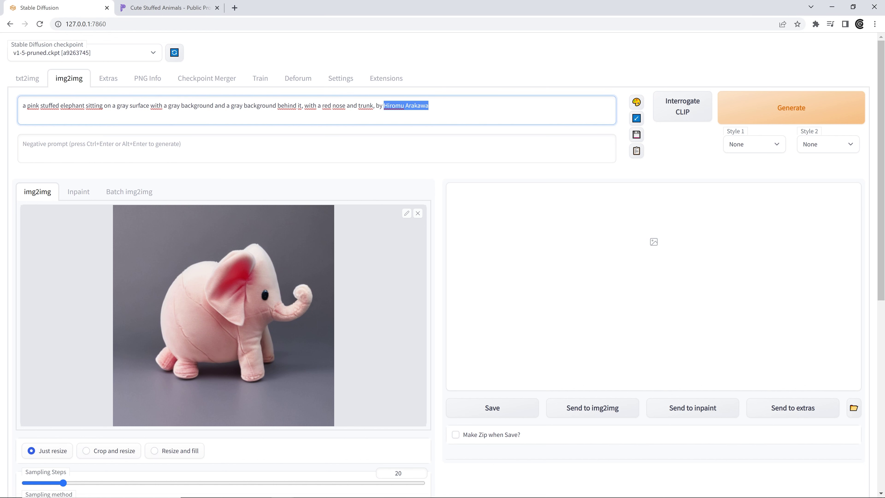
{"action": "key", "text": "ctrl+v"}
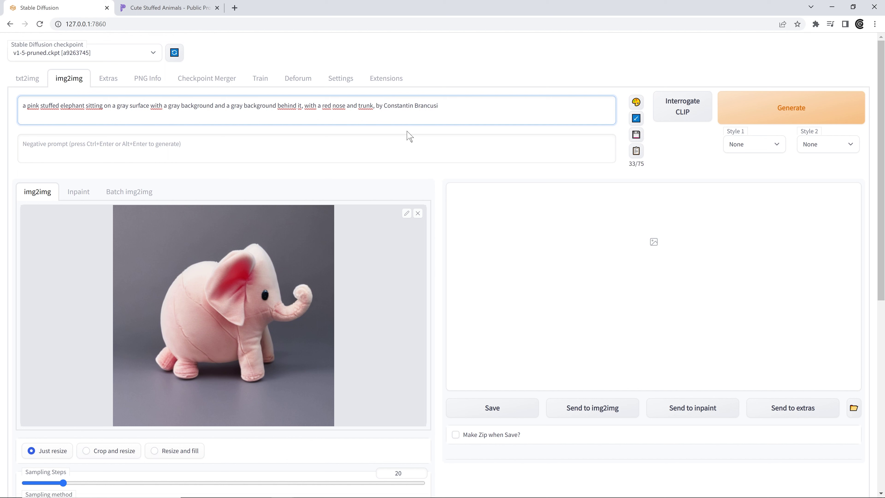
{"action": "key", "text": "shift+Left"}
{"action": "key", "text": "shift+Left"}
{"action": "key", "text": "shift+Left"}
{"action": "key", "text": "shift+Left"}
{"action": "key", "text": "shift+Left"}
{"action": "key", "text": "shift+Left"}
{"action": "key", "text": "shift+Left"}
{"action": "key", "text": "shift+Left"}
{"action": "key", "text": "BackSpace"}
{"action": "key", "text": "BackSpace"}
{"action": "key", "text": "Home"}
{"action": "key", "text": "ctrl+v"}
- Switch the img2img sampler to DDIM and raise CFG Scale to 9.5
{"action": "scroll", "coordinate": [403, 241], "scroll_direction": "down", "scroll_amount": 6}
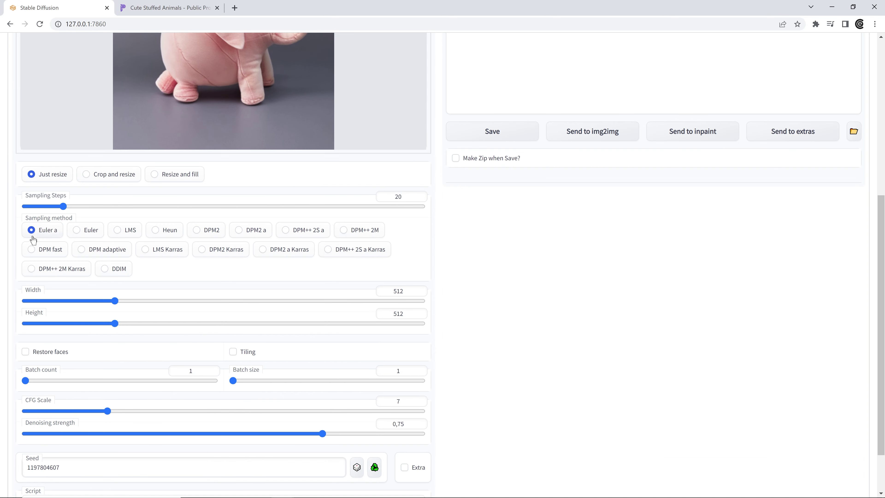
{"action": "left_click", "coordinate": [105, 268]}
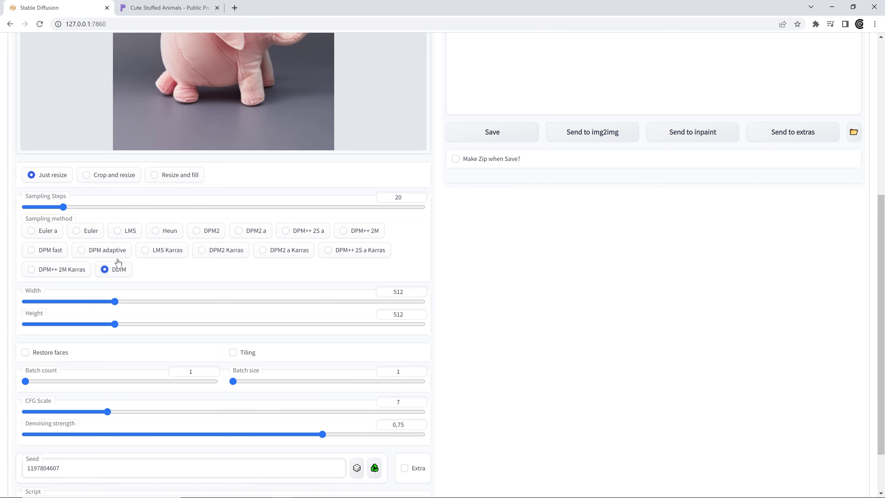
{"action": "scroll", "coordinate": [105, 274], "scroll_direction": "up", "scroll_amount": 6}
{"action": "scroll", "coordinate": [137, 235], "scroll_direction": "down", "scroll_amount": 1}
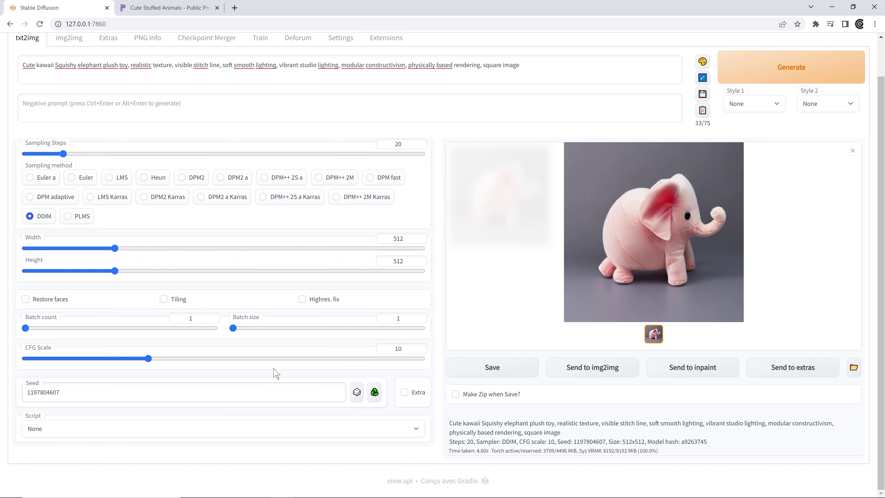
{"action": "scroll", "coordinate": [209, 202], "scroll_direction": "up", "scroll_amount": 1}
{"action": "left_click", "coordinate": [71, 80]}
{"action": "scroll", "coordinate": [235, 295], "scroll_direction": "down", "scroll_amount": 6}
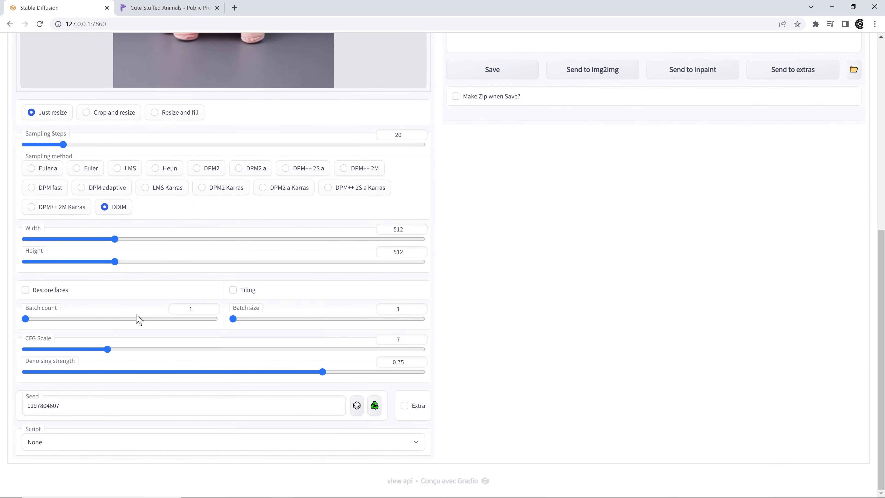
{"action": "left_click_drag", "start_coordinate": [108, 349], "coordinate": [149, 350]}
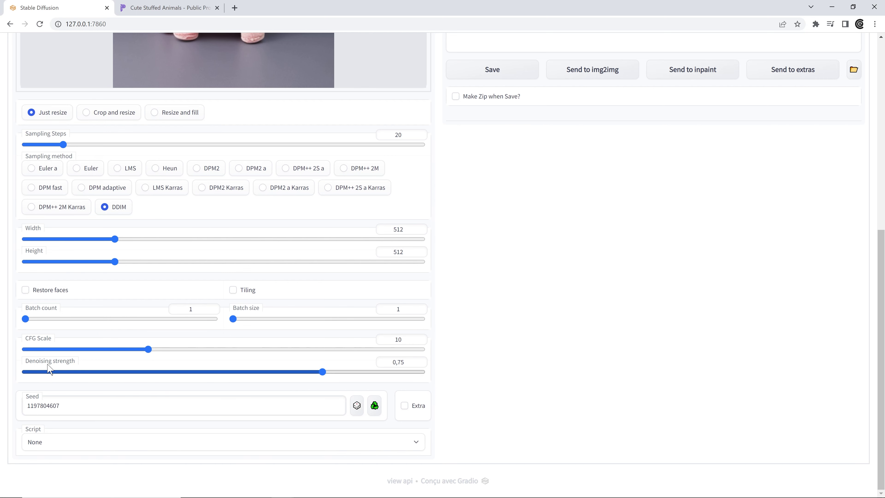
- Try denoising strength at its extreme values of 1 and 0
{"action": "mouse_move", "coordinate": [53, 372]}
{"action": "left_mouse_down"}
{"action": "mouse_move", "coordinate": [421, 388]}
{"action": "mouse_move", "coordinate": [2, 384]}
{"action": "left_mouse_up"}
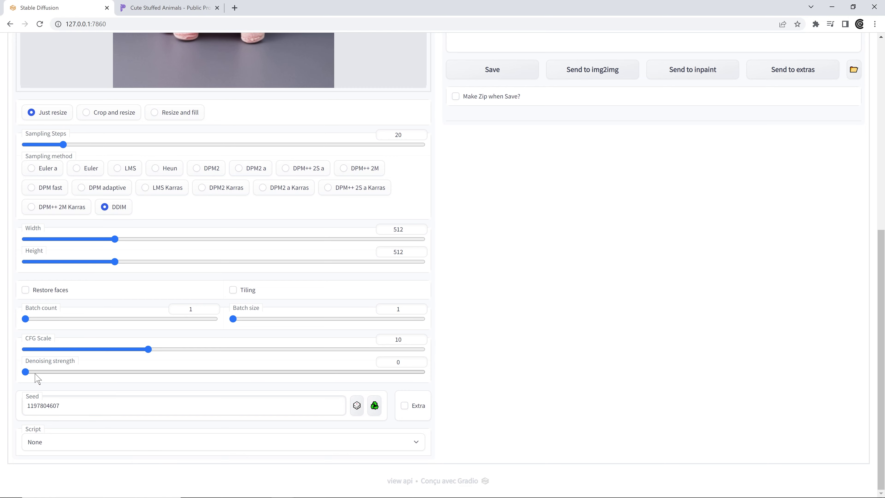
{"action": "scroll", "coordinate": [38, 378], "scroll_direction": "up", "scroll_amount": 5}
{"action": "scroll", "coordinate": [216, 210], "scroll_direction": "up", "scroll_amount": 4}
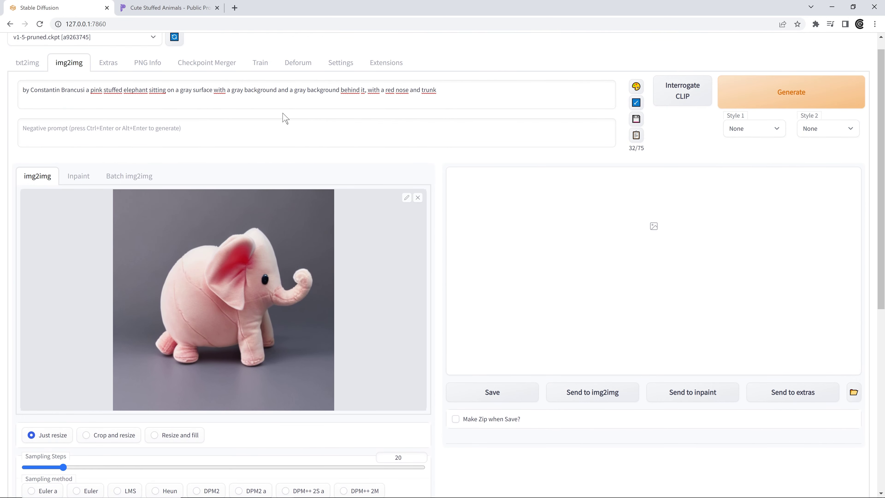
{"action": "left_click_drag", "start_coordinate": [437, 91], "coordinate": [14, 95]}
{"action": "scroll", "coordinate": [40, 223], "scroll_direction": "down", "scroll_amount": 8}
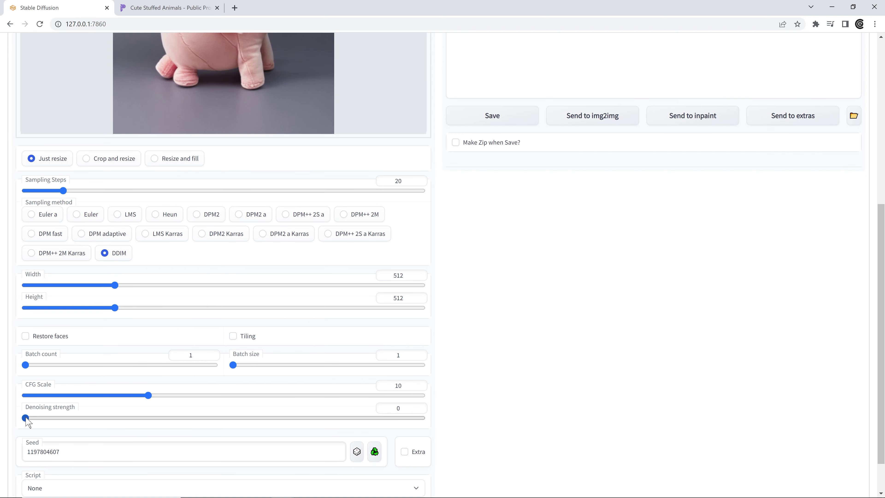
{"action": "scroll", "coordinate": [141, 264], "scroll_direction": "up", "scroll_amount": 4}
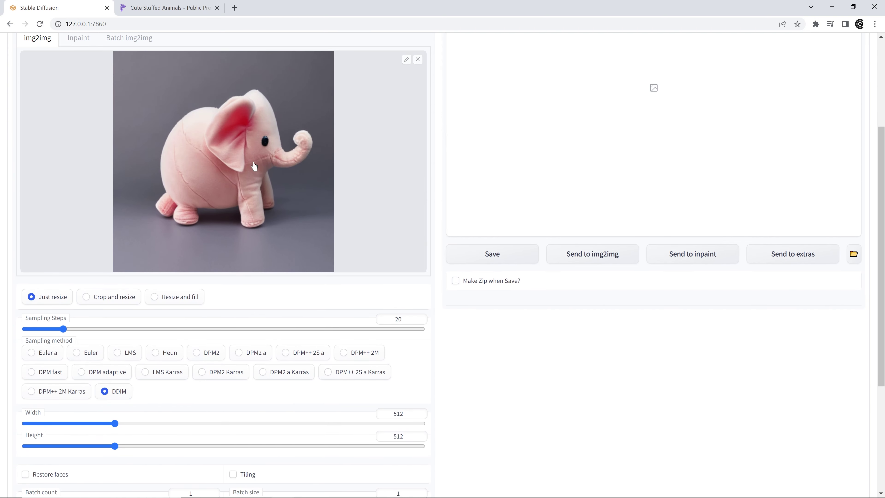
{"action": "scroll", "coordinate": [227, 188], "scroll_direction": "down", "scroll_amount": 4}
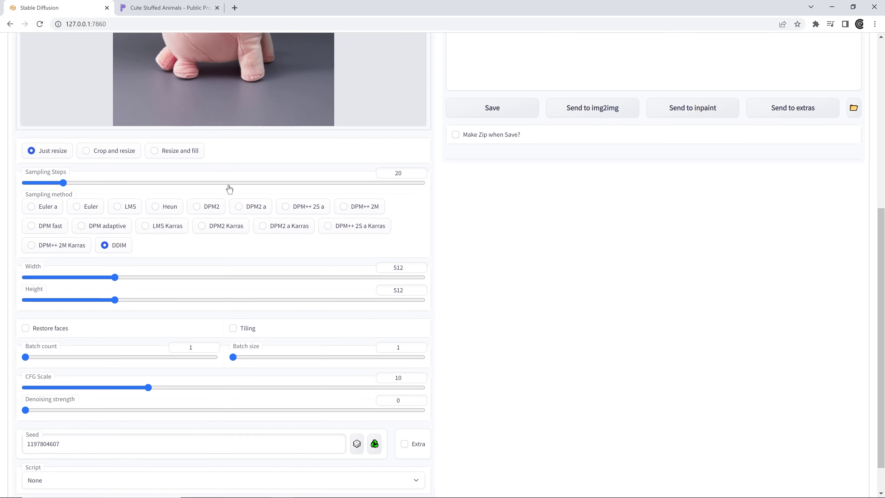
{"action": "scroll", "coordinate": [139, 279], "scroll_direction": "down", "scroll_amount": 1}
- Set denoising strength to 0.5, then 1, and finally leave it at 0.49
{"action": "left_click_drag", "start_coordinate": [25, 371], "coordinate": [227, 386]}
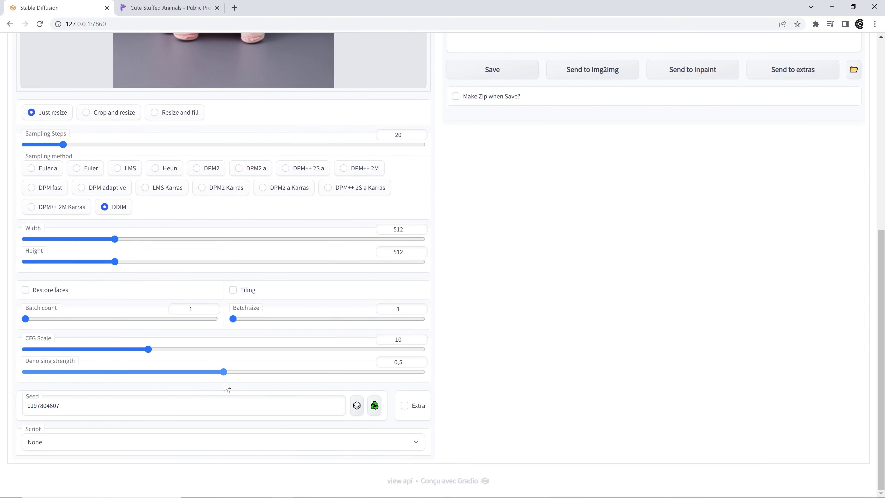
{"action": "scroll", "coordinate": [258, 303], "scroll_direction": "up", "scroll_amount": 5}
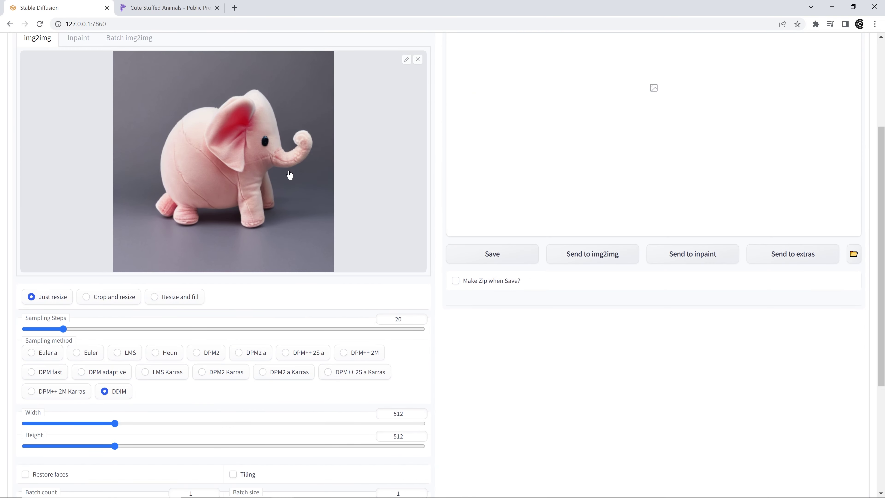
{"action": "scroll", "coordinate": [263, 204], "scroll_direction": "up", "scroll_amount": 3}
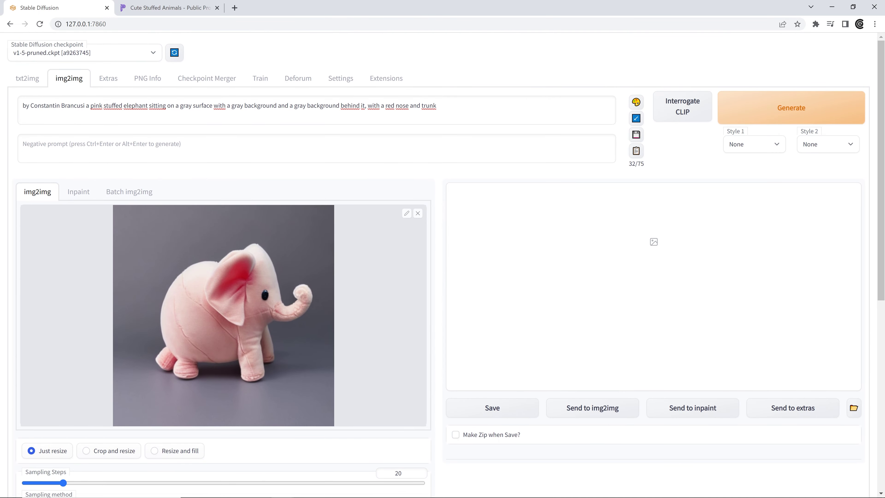
{"action": "scroll", "coordinate": [253, 181], "scroll_direction": "down", "scroll_amount": 5}
{"action": "scroll", "coordinate": [223, 392], "scroll_direction": "down", "scroll_amount": 4}
{"action": "left_click_drag", "start_coordinate": [223, 388], "coordinate": [478, 397]}
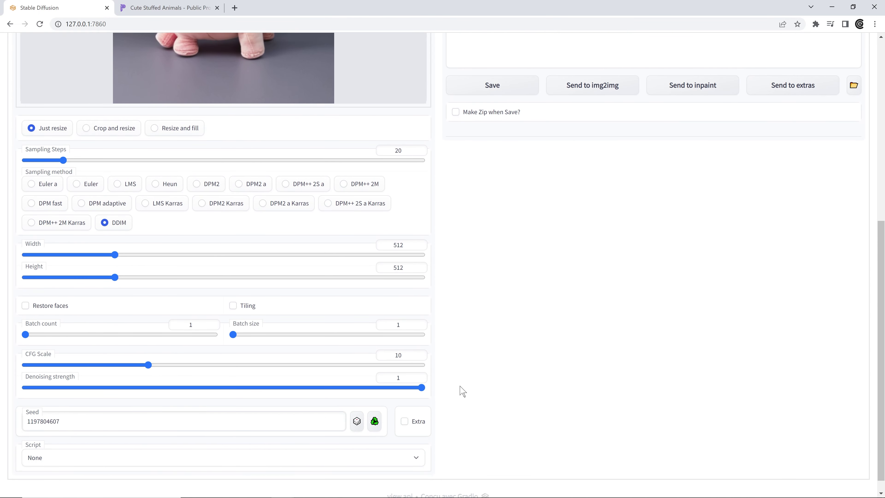
{"action": "scroll", "coordinate": [286, 275], "scroll_direction": "up", "scroll_amount": 4}
{"action": "scroll", "coordinate": [287, 275], "scroll_direction": "up", "scroll_amount": 2}
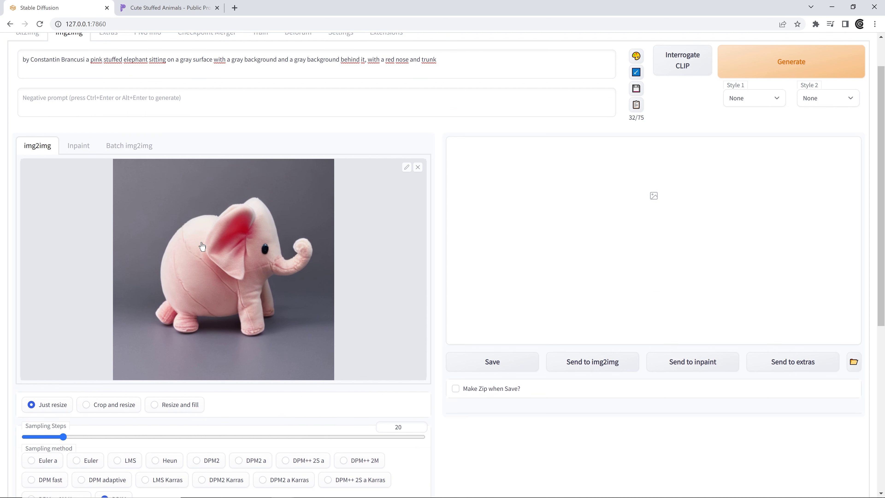
{"action": "scroll", "coordinate": [195, 230], "scroll_direction": "up", "scroll_amount": 1}
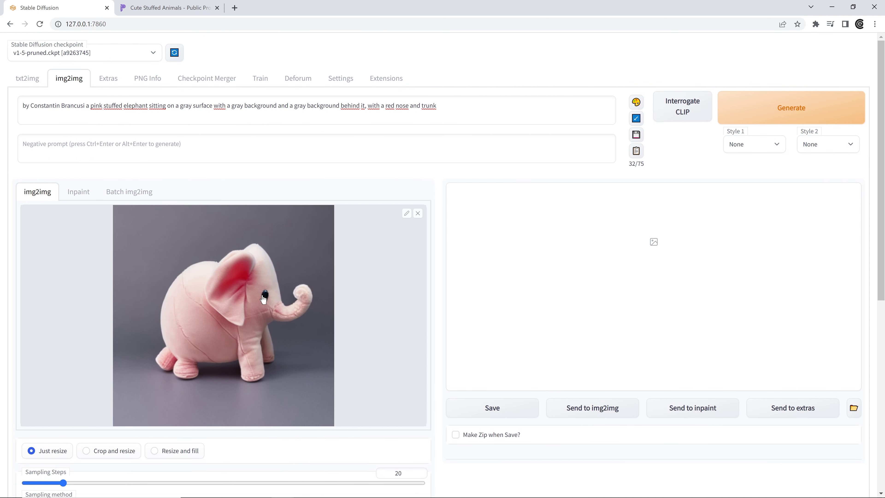
{"action": "scroll", "coordinate": [272, 304], "scroll_direction": "down", "scroll_amount": 7}
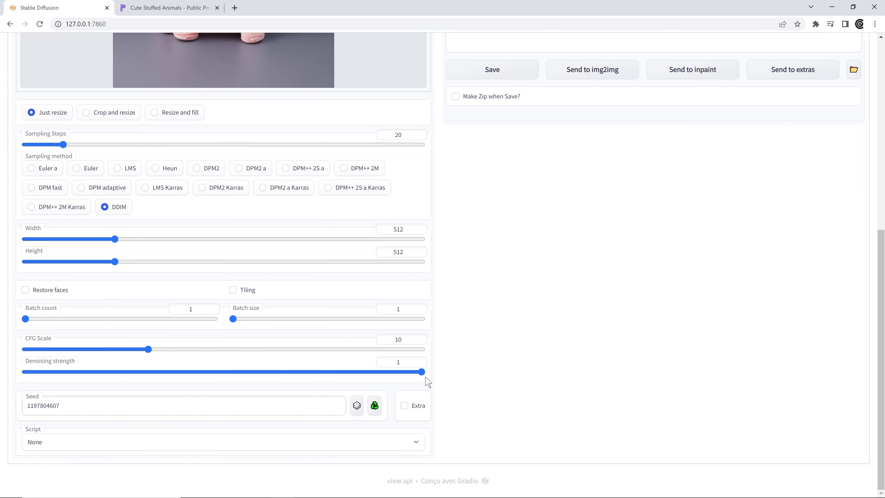
{"action": "left_click_drag", "start_coordinate": [422, 371], "coordinate": [219, 372]}
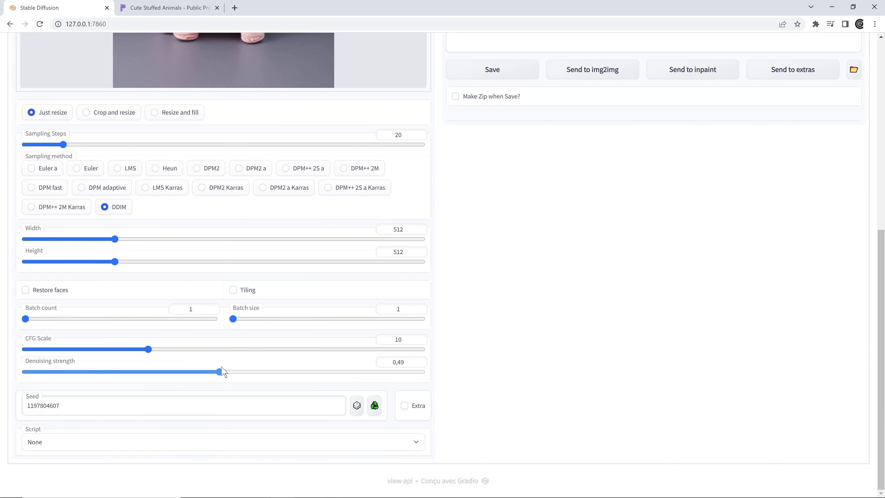
- Choose the X/Y plot script with Denoising on the X axis over 0, 0.2, 0.3 … 1
{"action": "left_click", "coordinate": [76, 447]}
{"action": "left_click", "coordinate": [82, 405]}
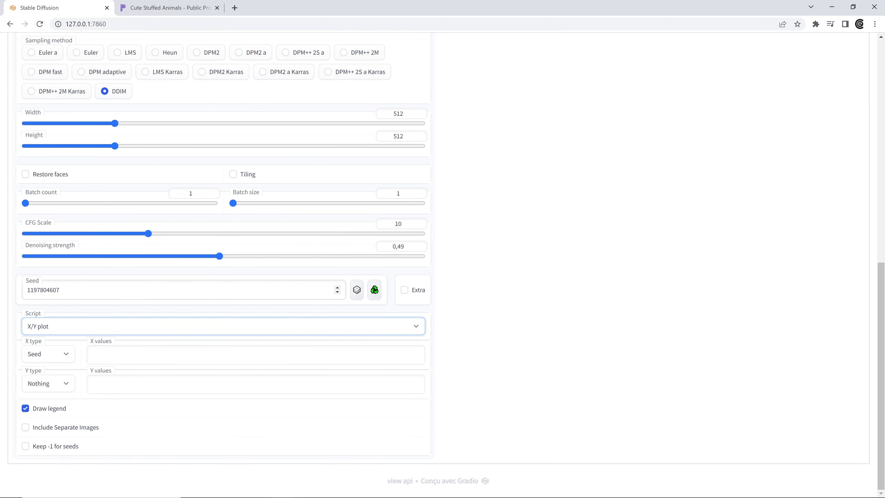
{"action": "left_click", "coordinate": [69, 361]}
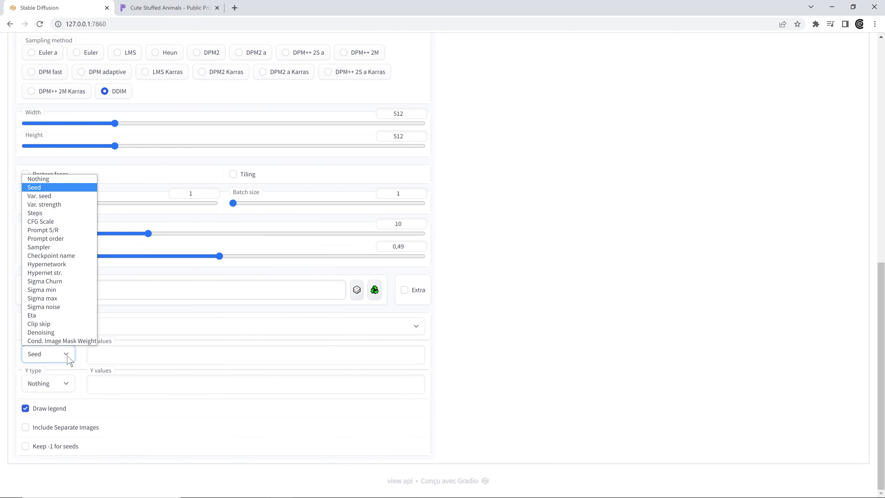
{"action": "left_click", "coordinate": [39, 332]}
{"action": "type", "text": "0, 0.2, 0.3, 0.4, 0.5, 0.6, 0.7, 0.8, 0.9, 1"}
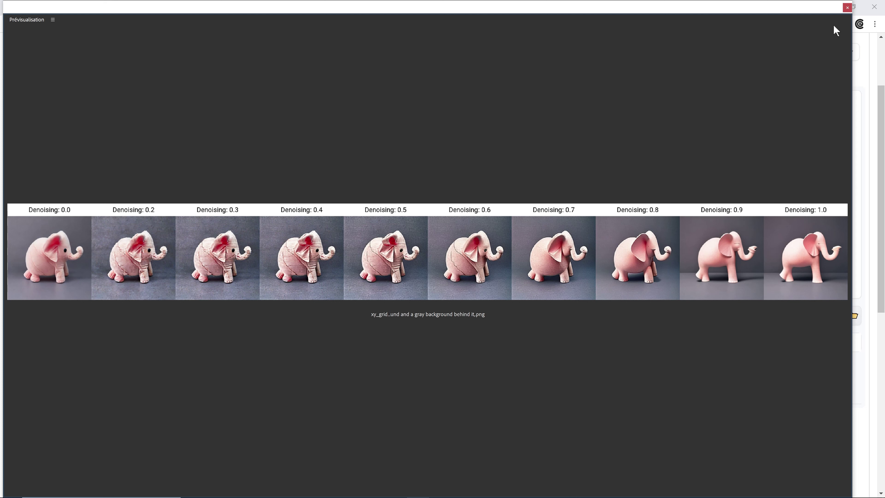
- Close the grid preview and scroll back to the X/Y plot settings
{"action": "key", "text": "Escape"}
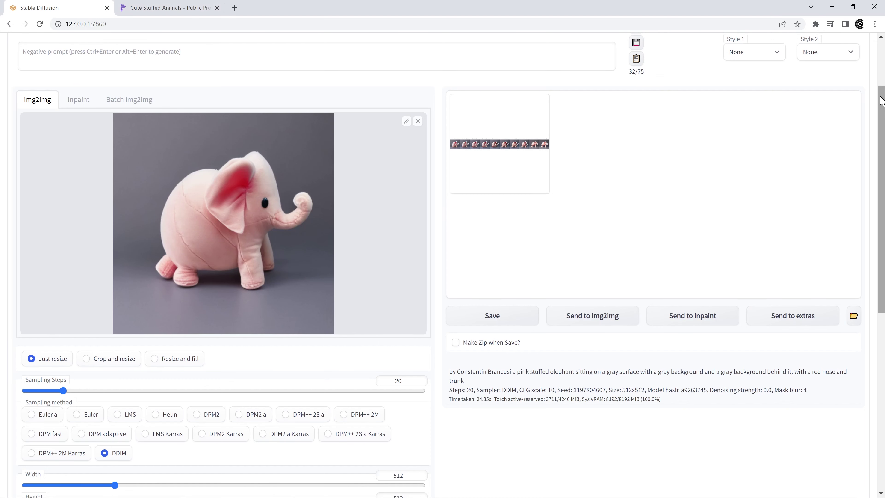
{"action": "scroll", "coordinate": [305, 238], "scroll_direction": "down", "scroll_amount": 10}
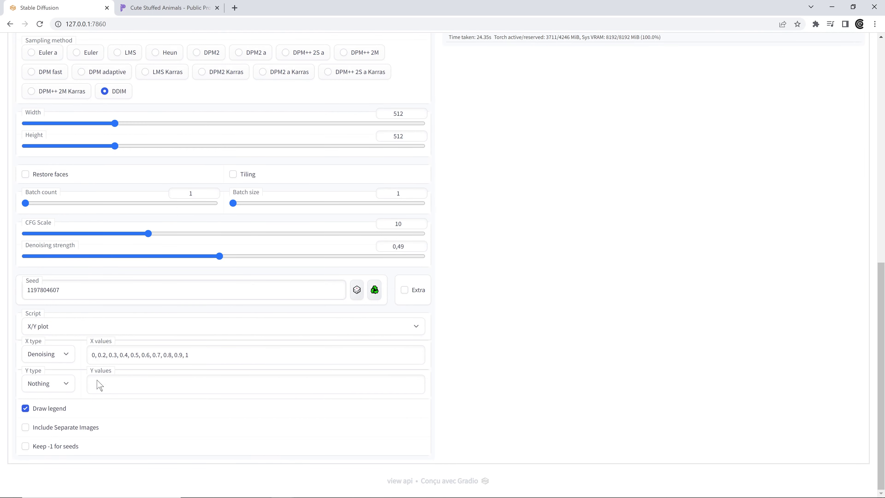
{"action": "mouse_move", "coordinate": [180, 290]}
{"action": "left_click", "coordinate": [69, 387]}
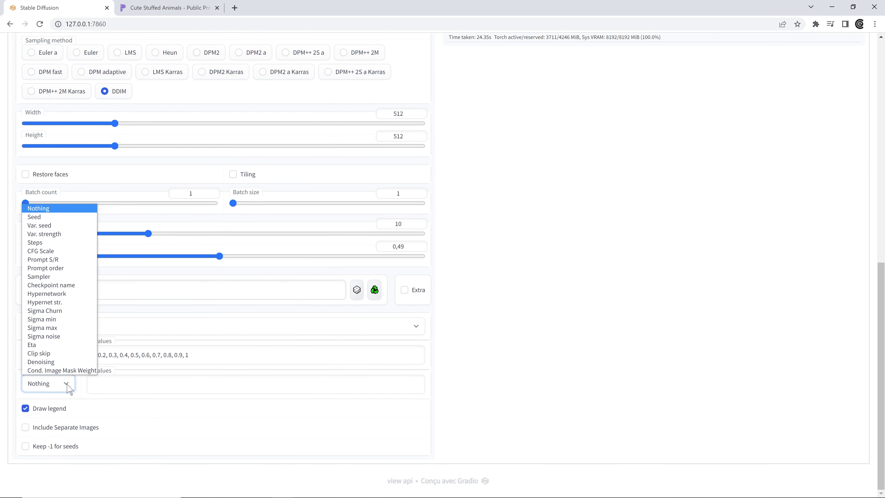
{"action": "left_click", "coordinate": [47, 218]}
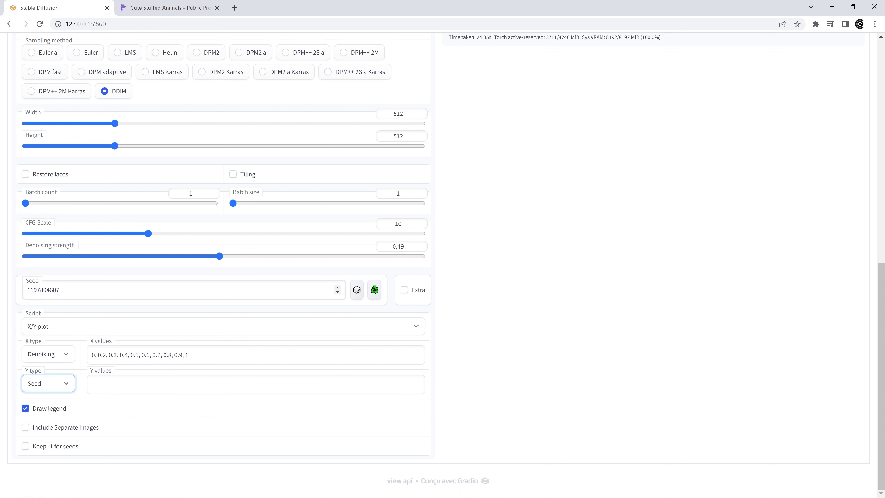
{"action": "left_click_drag", "start_coordinate": [60, 290], "coordinate": [14, 296]}
{"action": "key", "text": "ctrl+c"}
{"action": "left_click", "coordinate": [123, 385]}
{"action": "key", "text": "ctrl+v"}
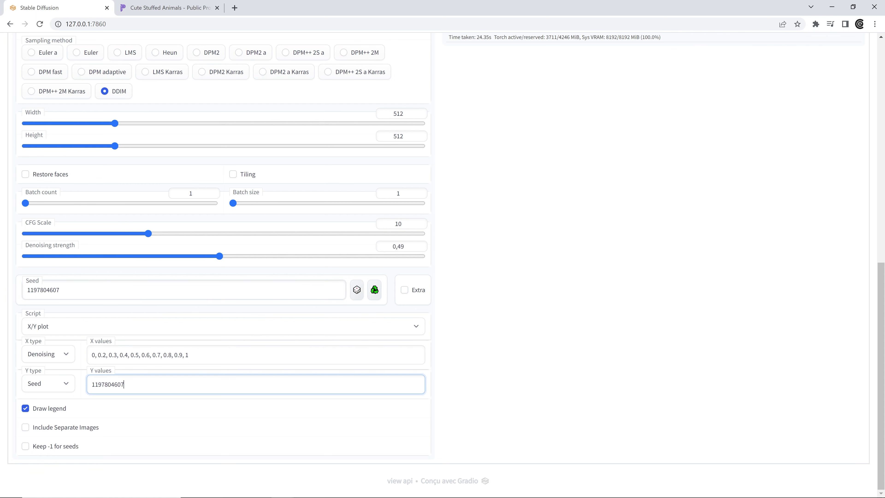
{"action": "type", "text": ","}
{"action": "left_click_drag", "start_coordinate": [124, 384], "coordinate": [87, 386]}
{"action": "key", "text": "ctrl+c"}
{"action": "key", "text": "End"}
{"action": "key", "text": "ctrl+v"}
{"action": "key", "text": "ctrl+v"}
{"action": "scroll", "coordinate": [328, 346], "scroll_direction": "up", "scroll_amount": 1}
- Open the three-seed by ten-denoising elephant grid full size to inspect it
{"action": "scroll", "coordinate": [257, 356], "scroll_direction": "down", "scroll_amount": 1}
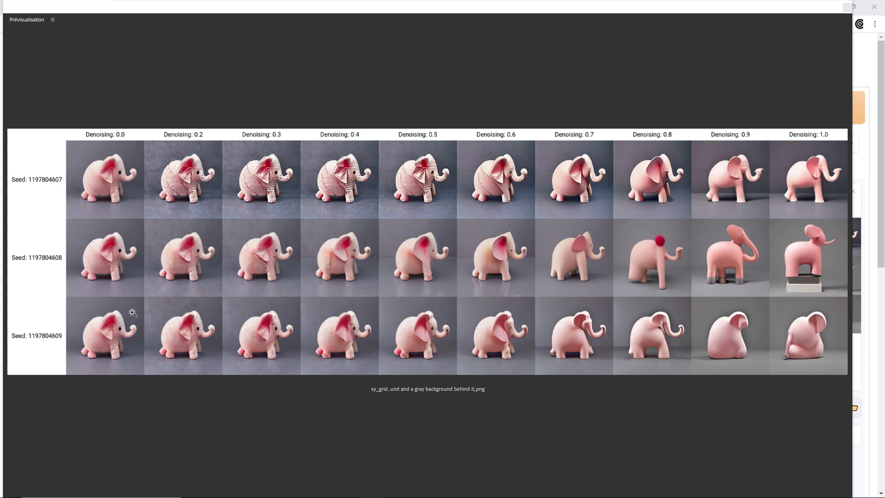
{"action": "left_click", "coordinate": [176, 156]}
- Close the grid preview and return to the img2img output showing the elephant grid
{"action": "left_click", "coordinate": [882, 72]}
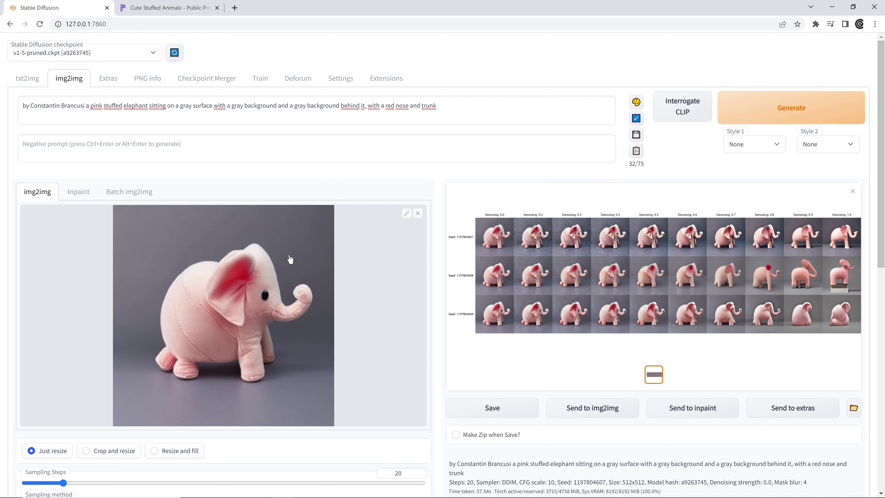
{"action": "scroll", "coordinate": [325, 223], "scroll_direction": "down", "scroll_amount": 3}
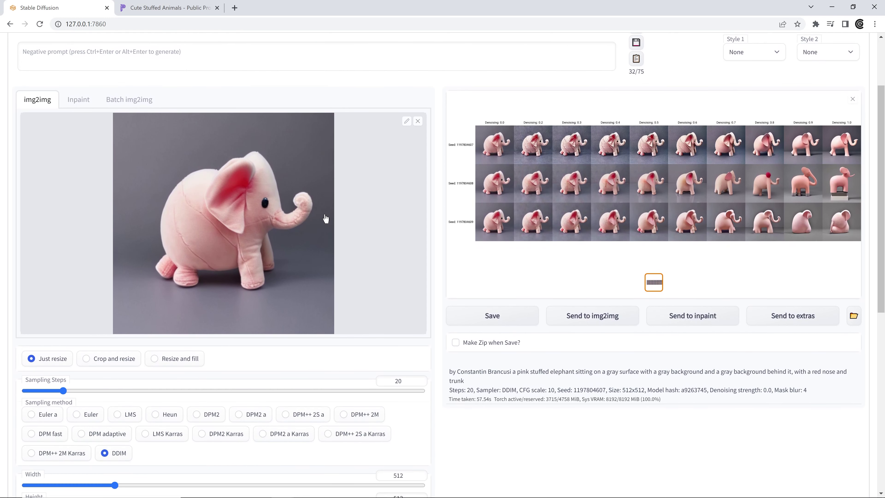
{"action": "scroll", "coordinate": [321, 220], "scroll_direction": "up", "scroll_amount": 3}
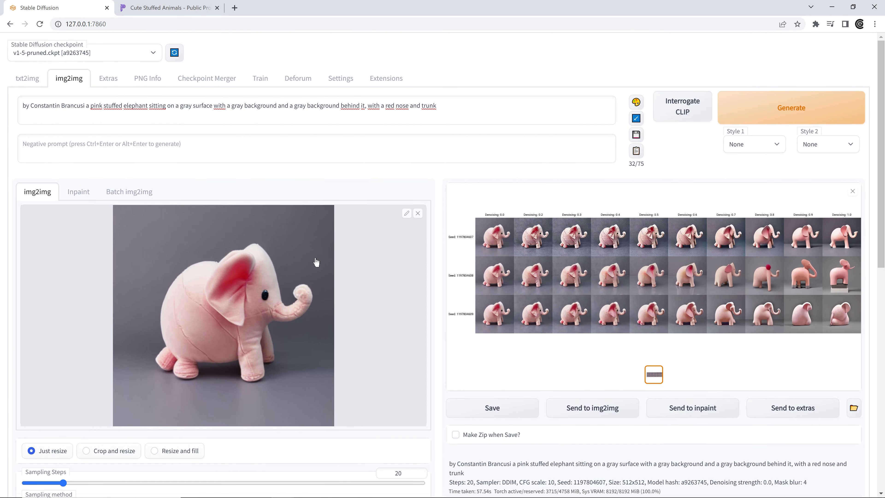